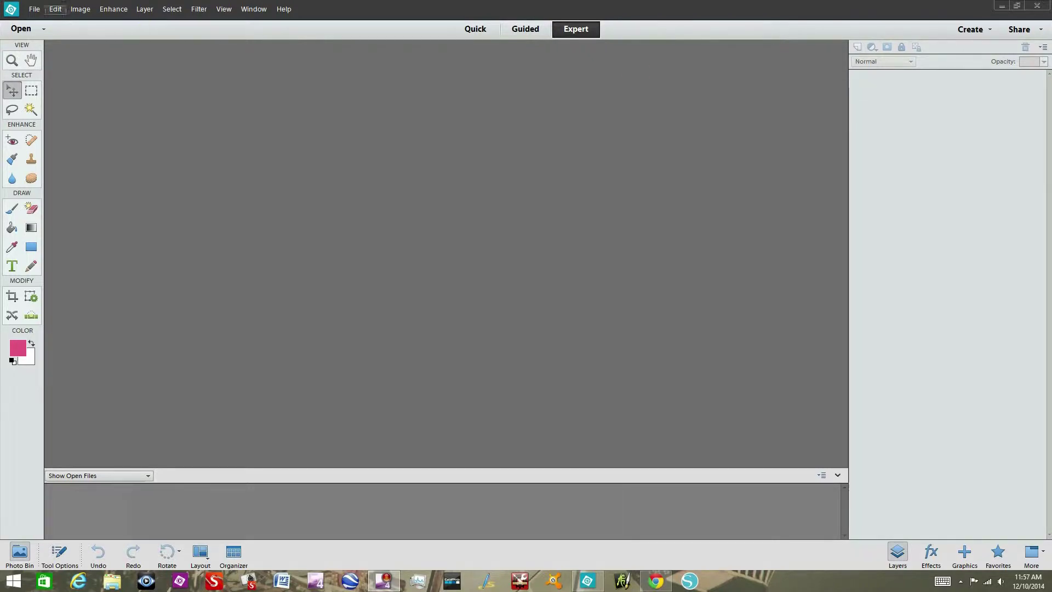
Open the sticky note template image from the 2-Projects folder.
{"action": "left_click", "coordinate": [34, 9]}
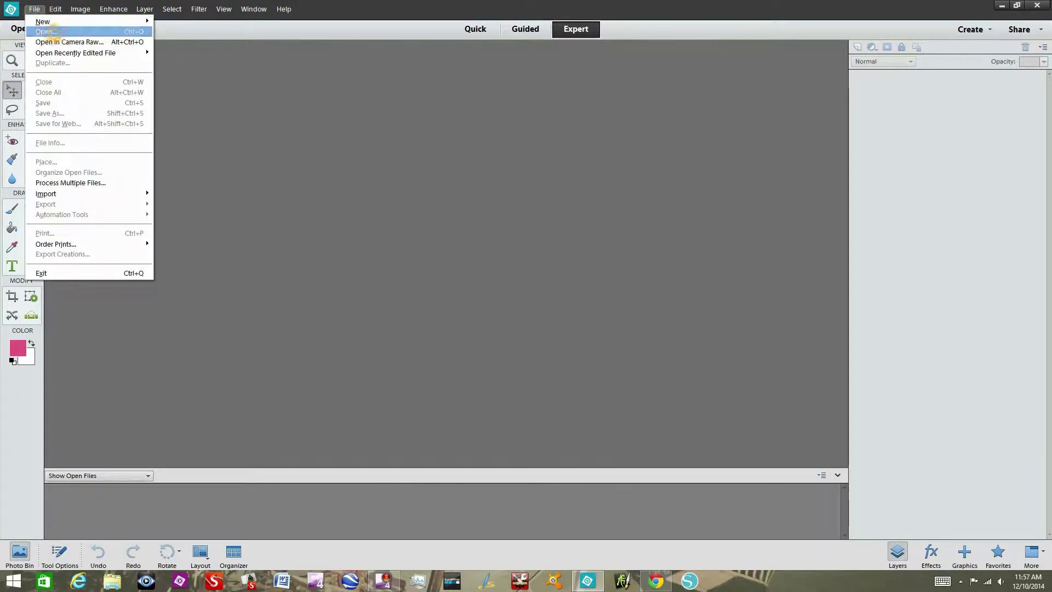
{"action": "left_click", "coordinate": [46, 31]}
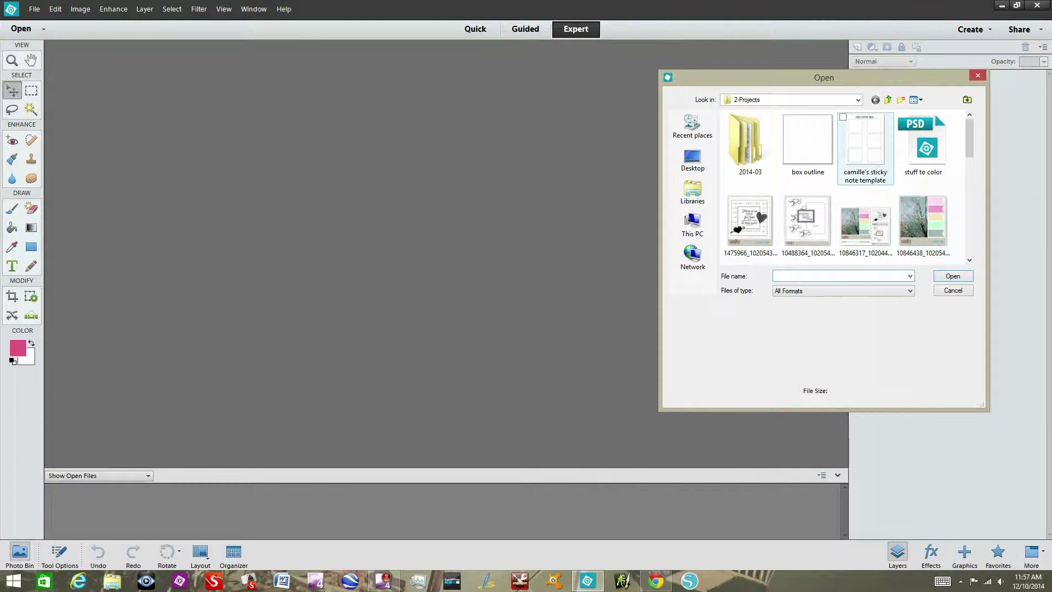
{"action": "left_click", "coordinate": [862, 141]}
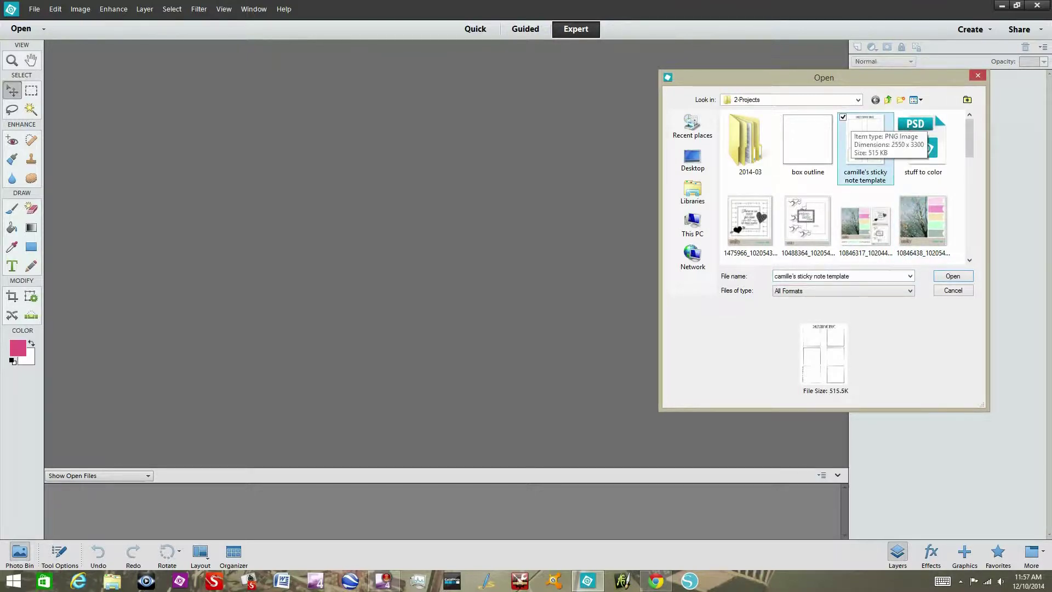
{"action": "left_click", "coordinate": [952, 277]}
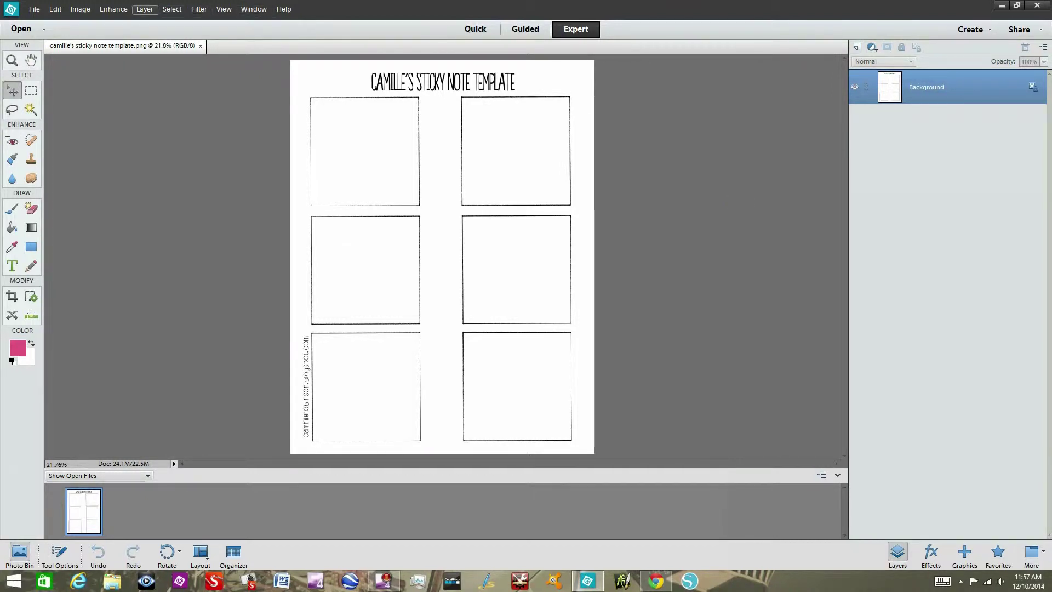
Create a blank file 2 inches wide and 2 inches high with a resolution of 300 pixels/inch and a transparent background.
{"action": "left_click", "coordinate": [34, 9]}
{"action": "mouse_move", "coordinate": [109, 21]}
{"action": "left_click", "coordinate": [172, 21]}
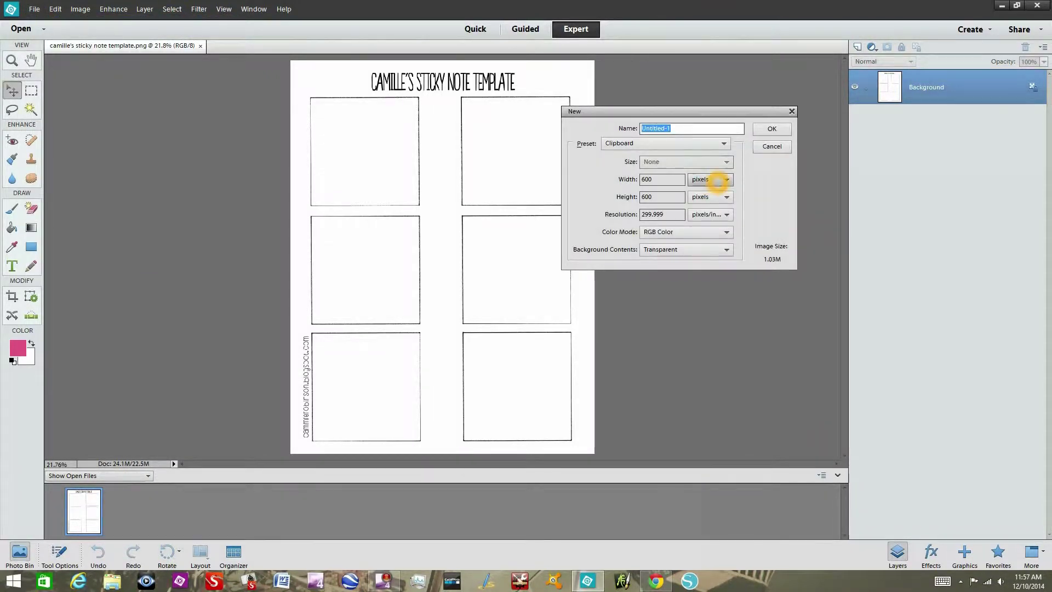
{"action": "left_click", "coordinate": [726, 180]}
{"action": "left_click", "coordinate": [703, 195]}
{"action": "left_click", "coordinate": [667, 180]}
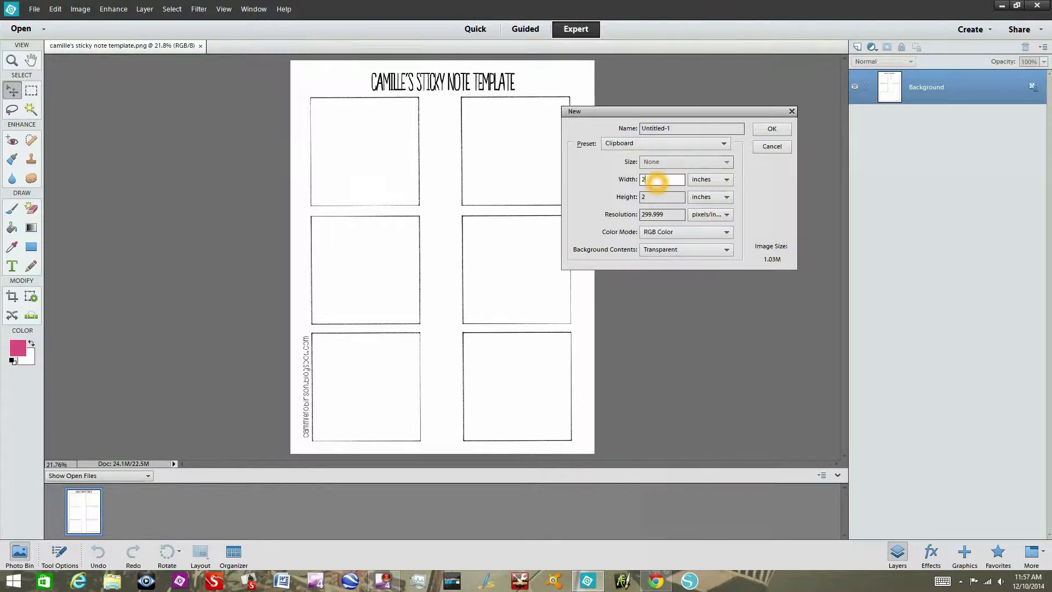
{"action": "left_click", "coordinate": [661, 178]}
{"action": "double_click", "coordinate": [675, 218]}
{"action": "key", "text": "BackSpace"}
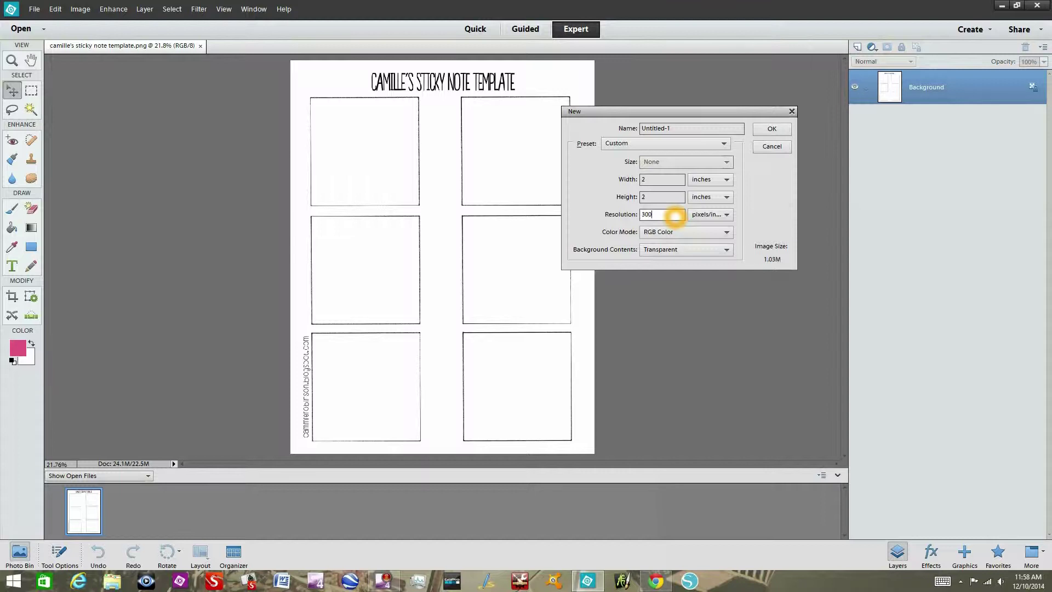
{"action": "left_click", "coordinate": [771, 129]}
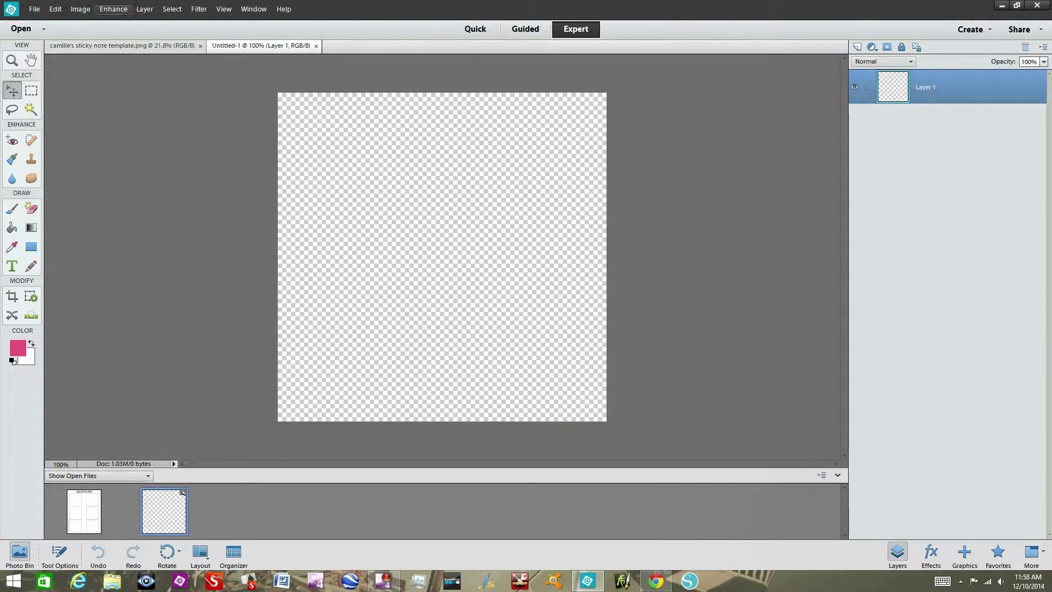
Open the photo DSC00022 from the 2-Projects folder.
{"action": "left_click", "coordinate": [32, 9]}
{"action": "left_click", "coordinate": [33, 31]}
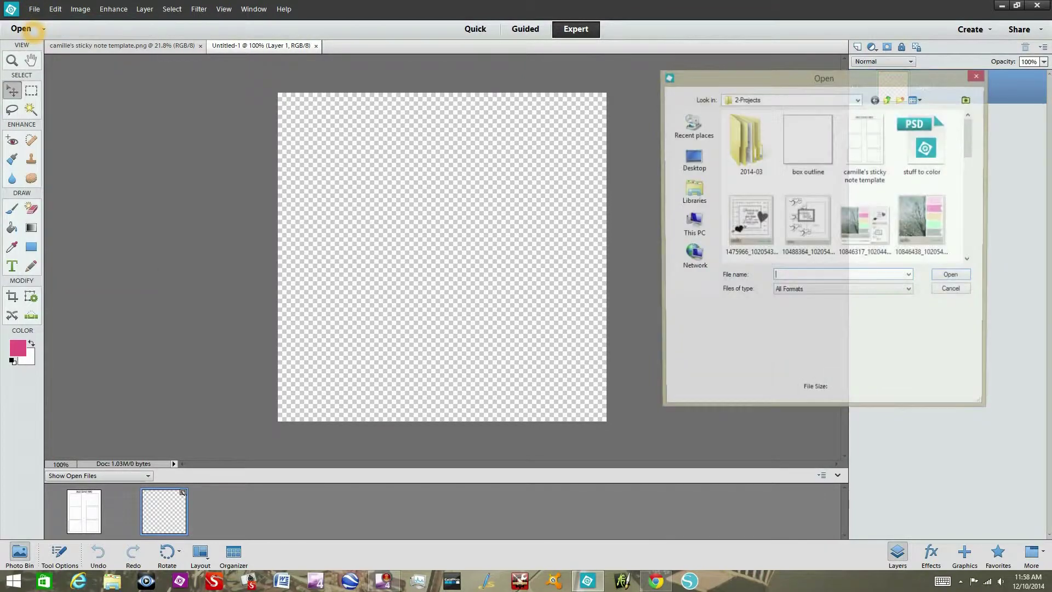
{"action": "left_click_drag", "start_coordinate": [971, 142], "coordinate": [971, 175]}
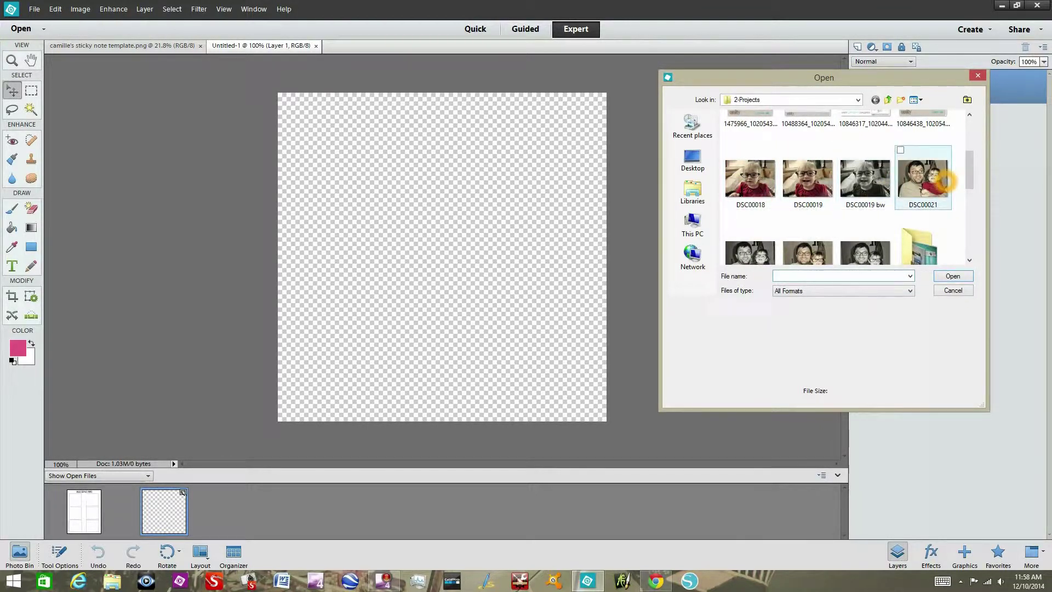
{"action": "scroll", "coordinate": [854, 187], "scroll_direction": "down", "scroll_amount": 2}
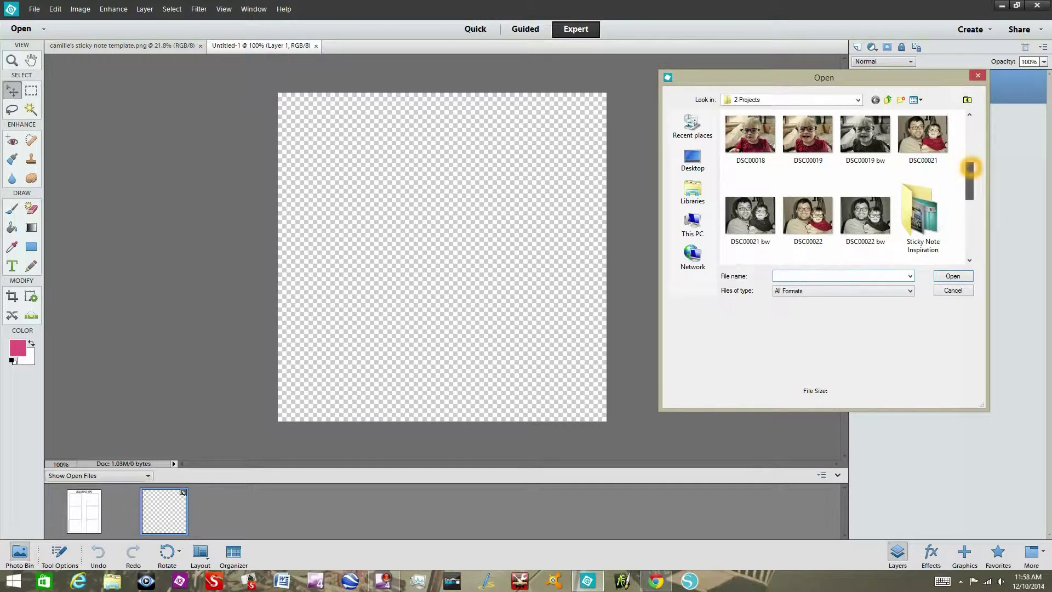
{"action": "left_click", "coordinate": [807, 214]}
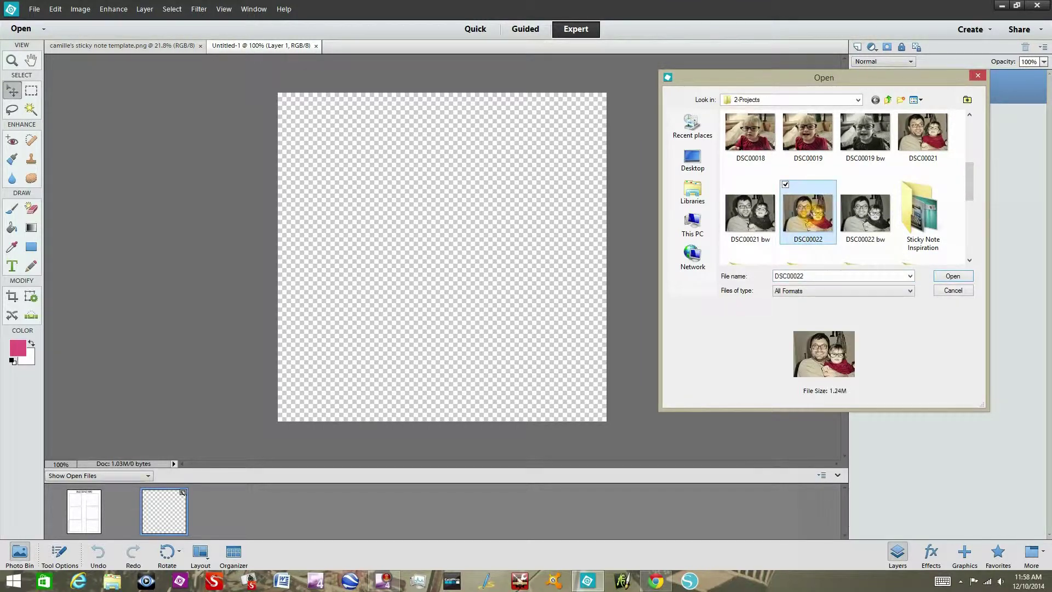
{"action": "left_click", "coordinate": [953, 275]}
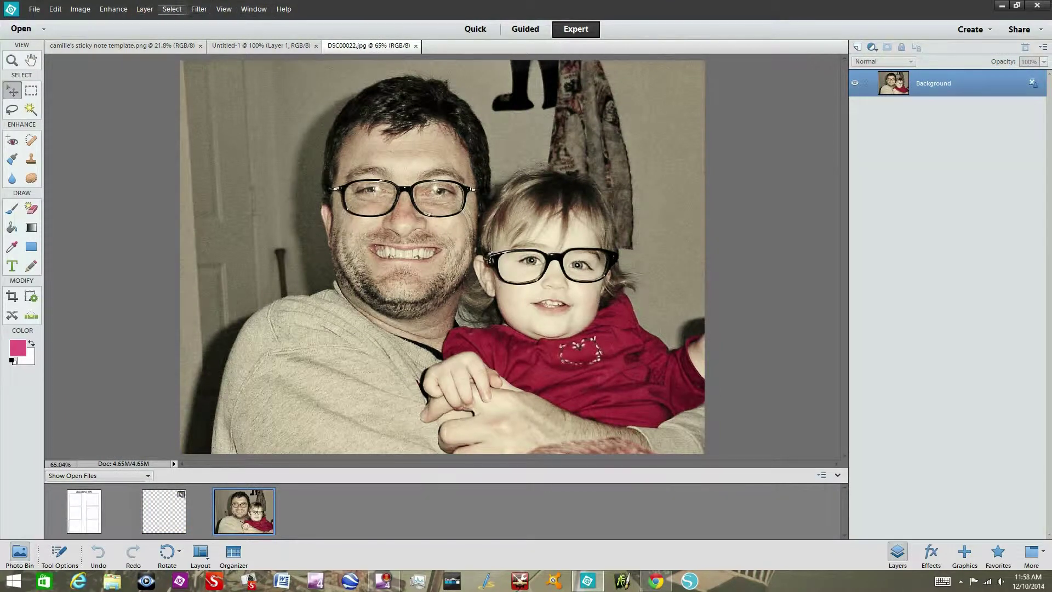
Copy the entire DSC00022 photo, close its file and paste the copy into the blank 2-inch document.
{"action": "left_click", "coordinate": [171, 9]}
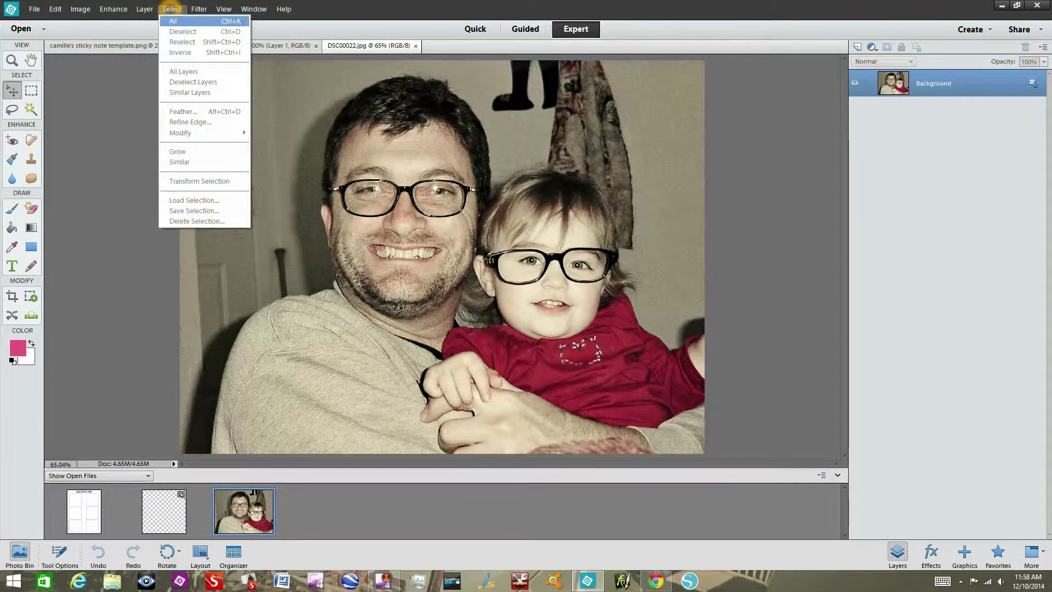
{"action": "left_click", "coordinate": [173, 21]}
{"action": "left_click", "coordinate": [56, 8]}
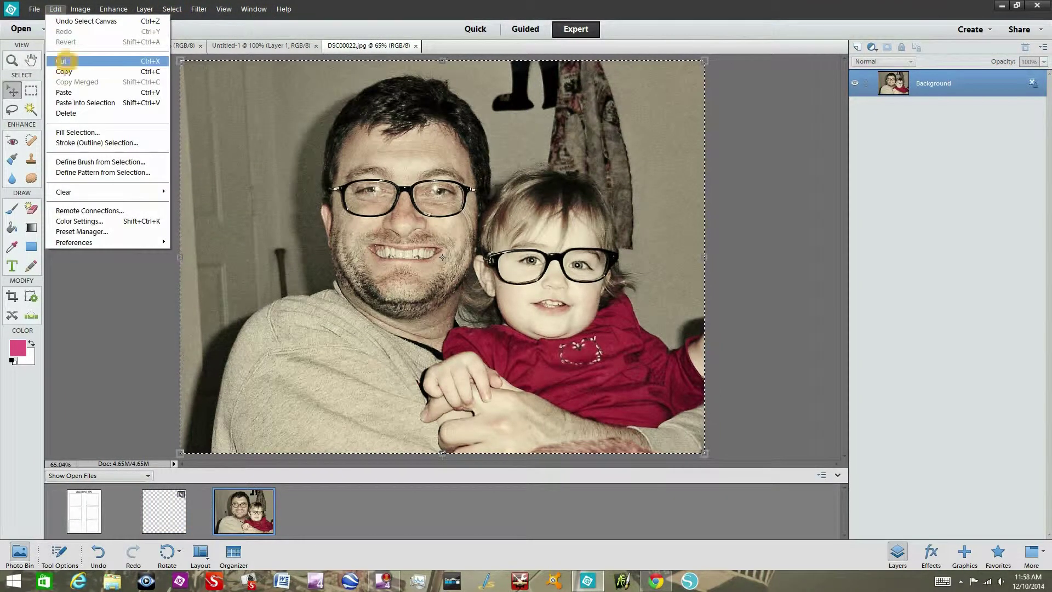
{"action": "left_click", "coordinate": [64, 71]}
{"action": "left_click", "coordinate": [34, 9]}
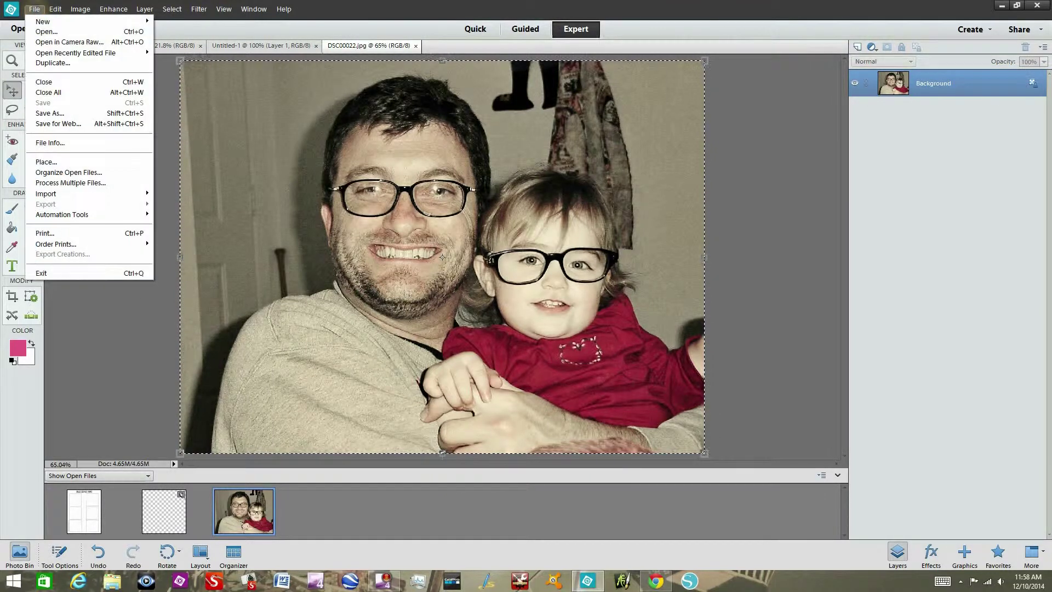
{"action": "left_click", "coordinate": [57, 82]}
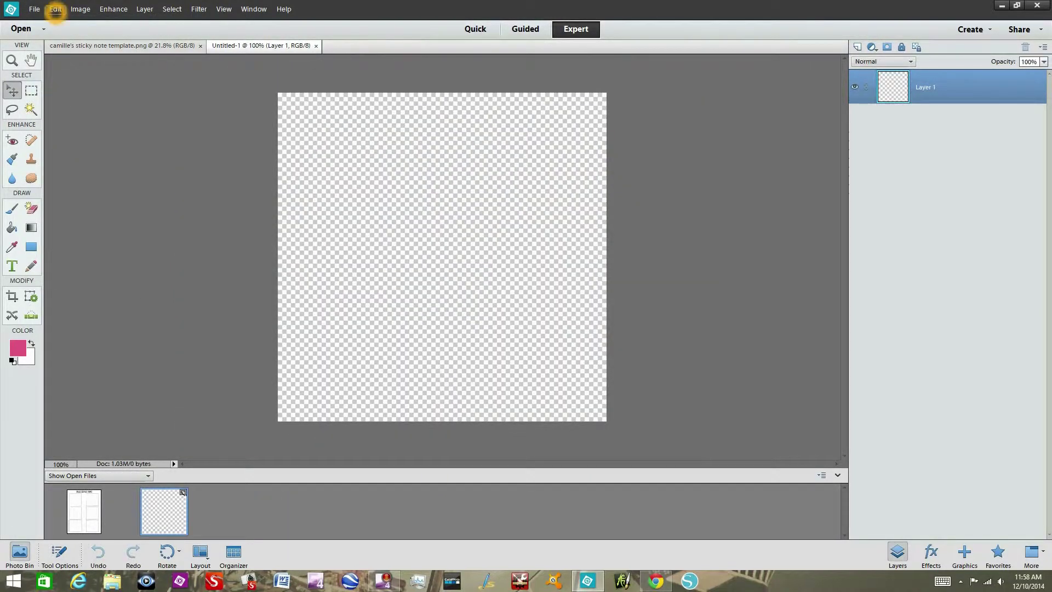
{"action": "left_click", "coordinate": [55, 9]}
{"action": "left_click", "coordinate": [62, 92]}
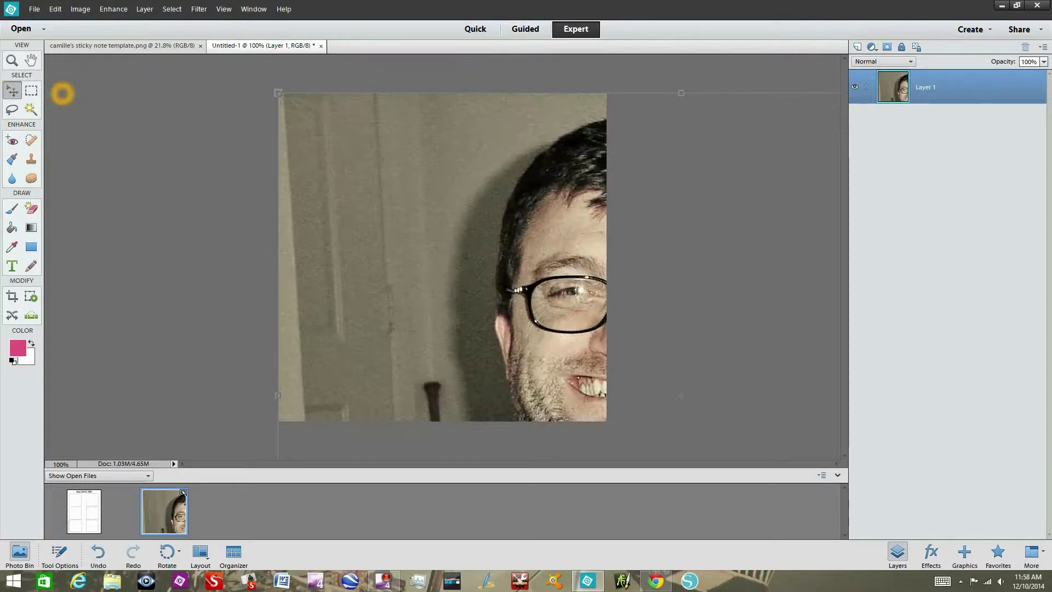
Scale the pasted photo down proportionally to about 55.67% so both faces fit within the square canvas.
{"action": "left_click", "coordinate": [80, 8]}
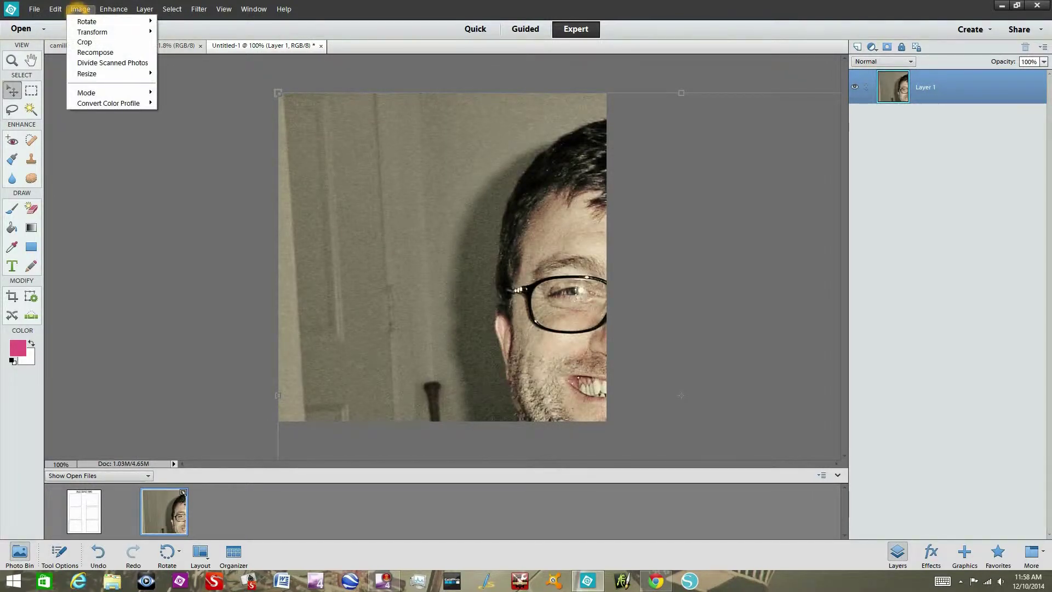
{"action": "mouse_move", "coordinate": [106, 74]}
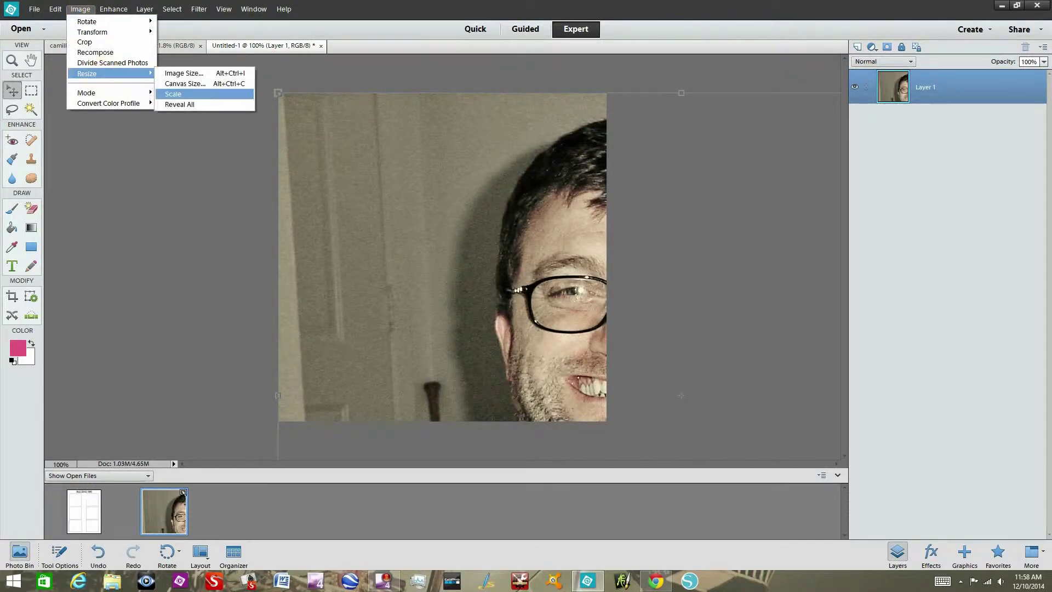
{"action": "left_click", "coordinate": [211, 99]}
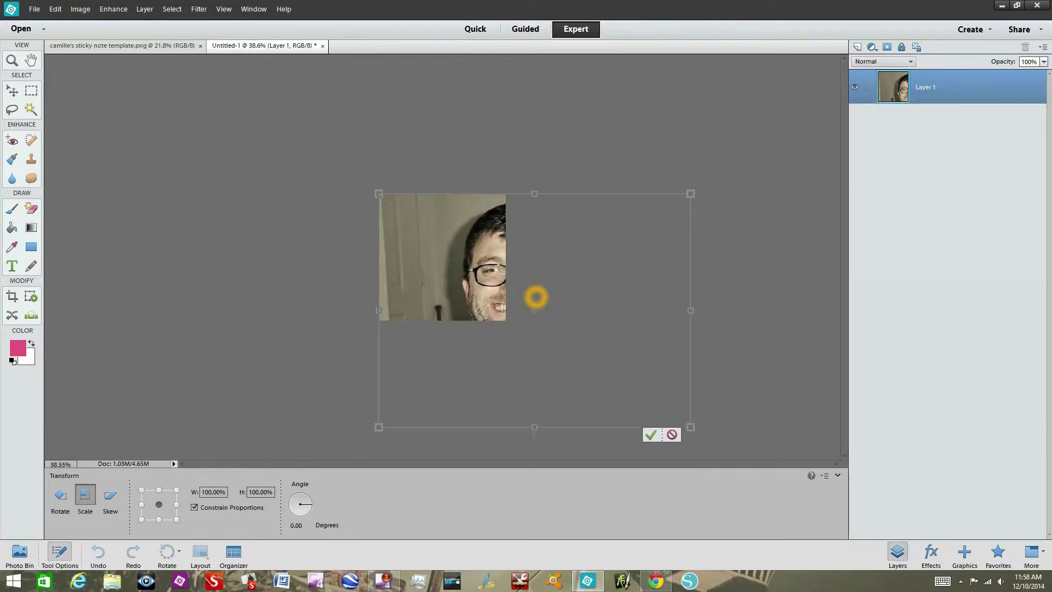
{"action": "key", "text": "ctrl+minus"}
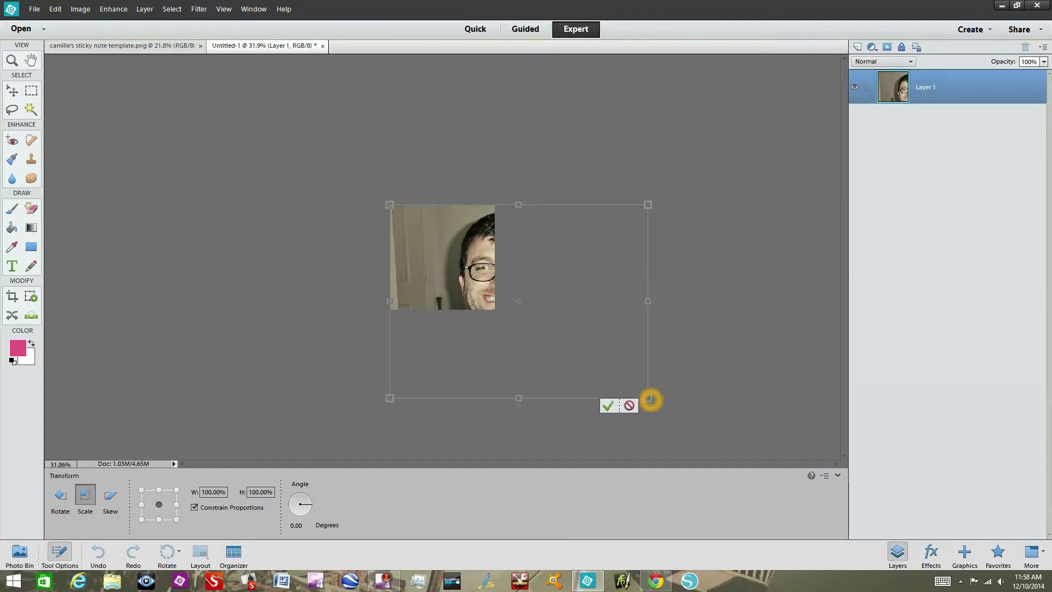
{"action": "left_click_drag", "start_coordinate": [649, 399], "coordinate": [500, 319]}
{"action": "key", "text": "ctrl+="}
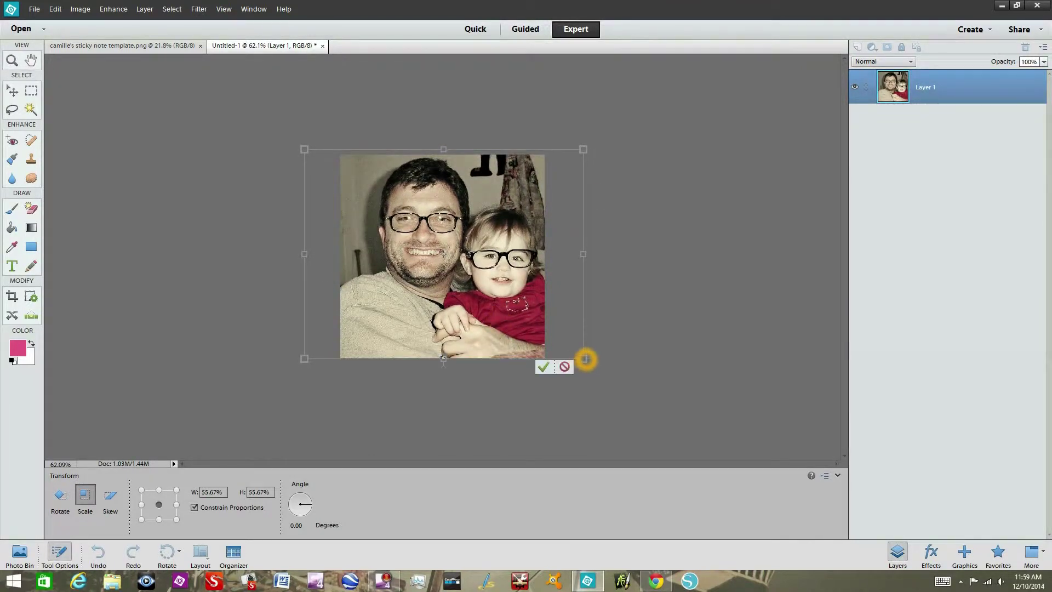
Enlarge the photo to about 56.86% and nudge it slightly left and up until its lower edge meets the canvas edge.
{"action": "left_click_drag", "start_coordinate": [584, 359], "coordinate": [590, 365]}
{"action": "key", "text": "Left"}
{"action": "key", "text": "Left"}
{"action": "key", "text": "Left"}
{"action": "key", "text": "Left"}
{"action": "key", "text": "Left"}
{"action": "key", "text": "Up"}
{"action": "key", "text": "Up"}
{"action": "key", "text": "Up"}
{"action": "key", "text": "Up"}
{"action": "key", "text": "Up"}
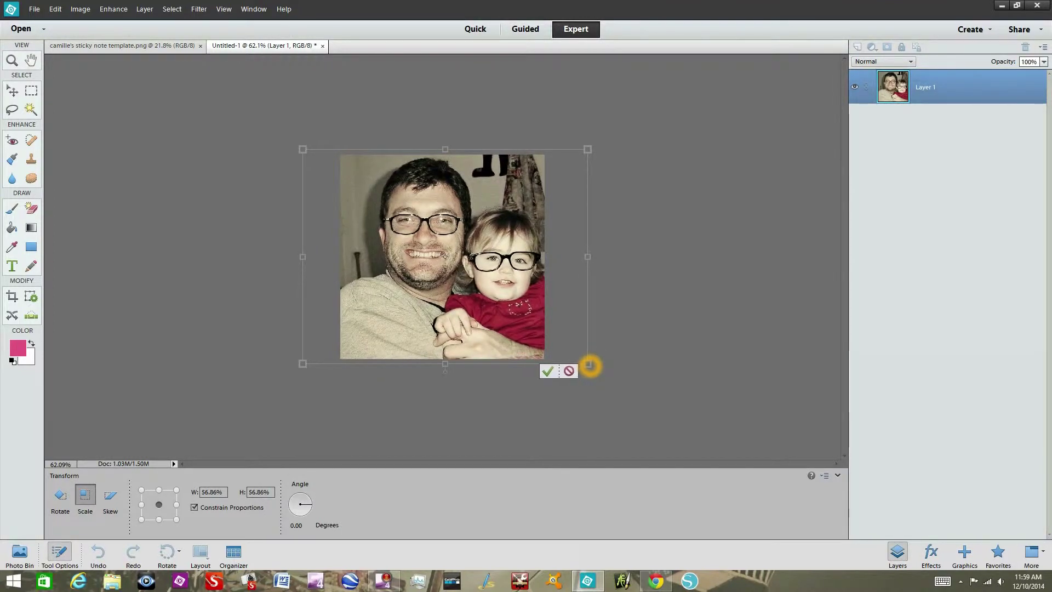
{"action": "key", "text": "Up"}
{"action": "key", "text": "Up"}
{"action": "key", "text": "Up"}
{"action": "key", "text": "Up"}
{"action": "key", "text": "Up"}
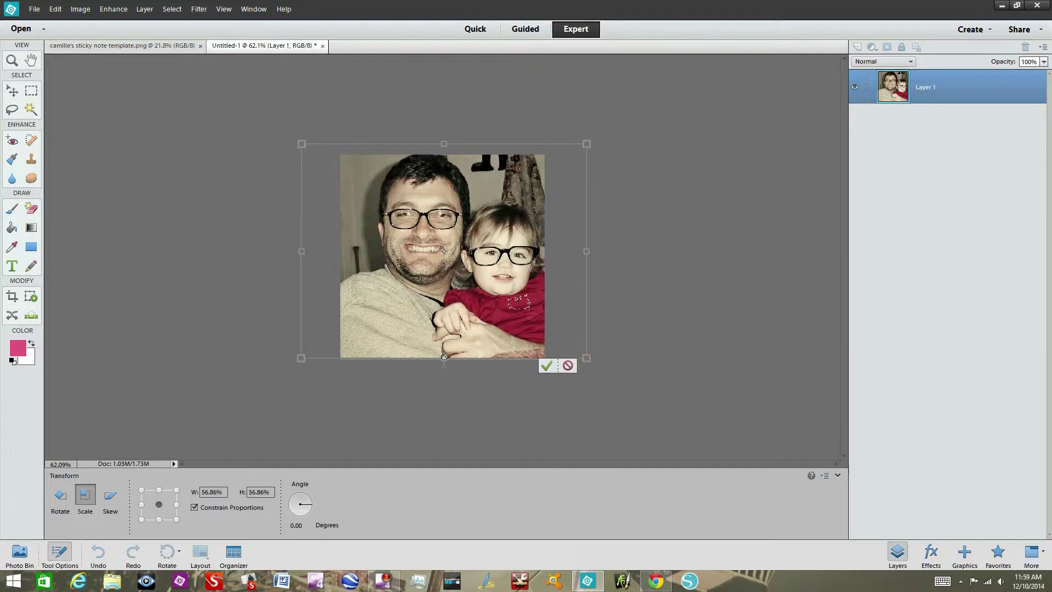
Enlarge the photo proportionally to about 57.54% and apply the transformation.
{"action": "left_click_drag", "start_coordinate": [586, 358], "coordinate": [588, 358]}
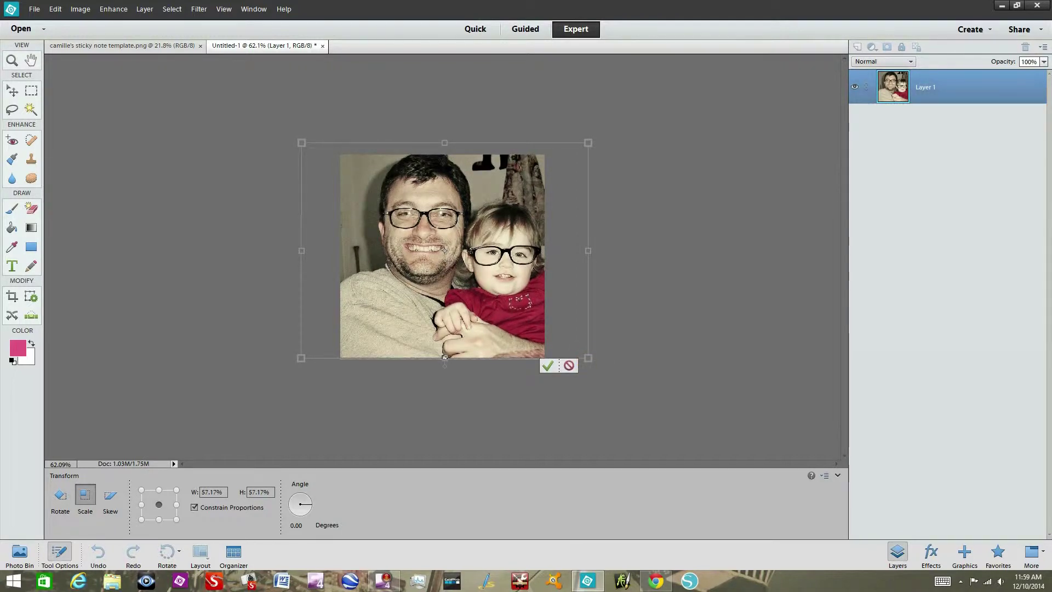
{"action": "left_click_drag", "start_coordinate": [588, 358], "coordinate": [590, 359]}
{"action": "left_click", "coordinate": [551, 367]}
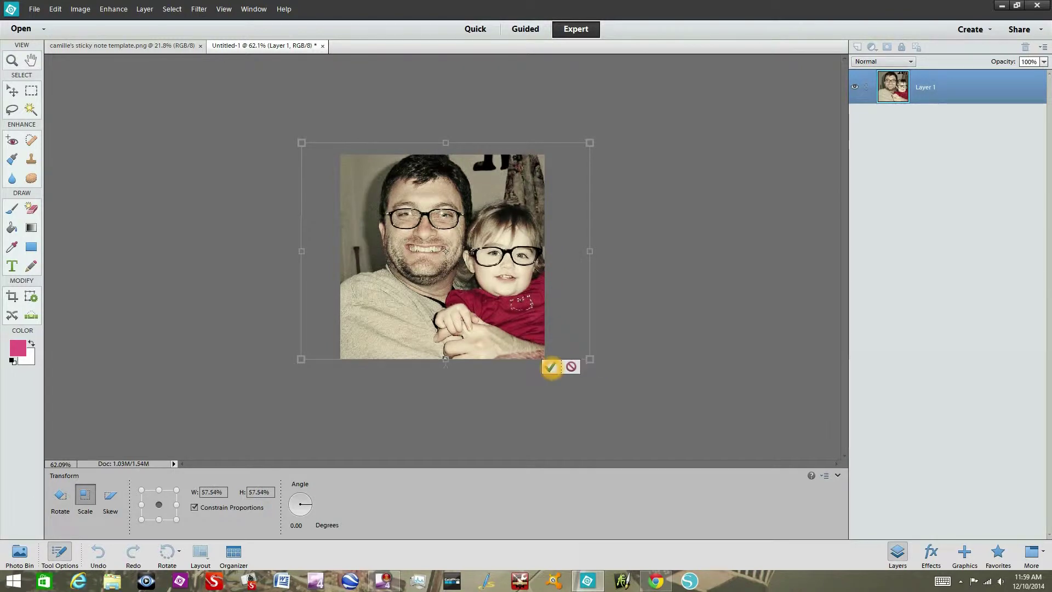
{"action": "left_click", "coordinate": [551, 366]}
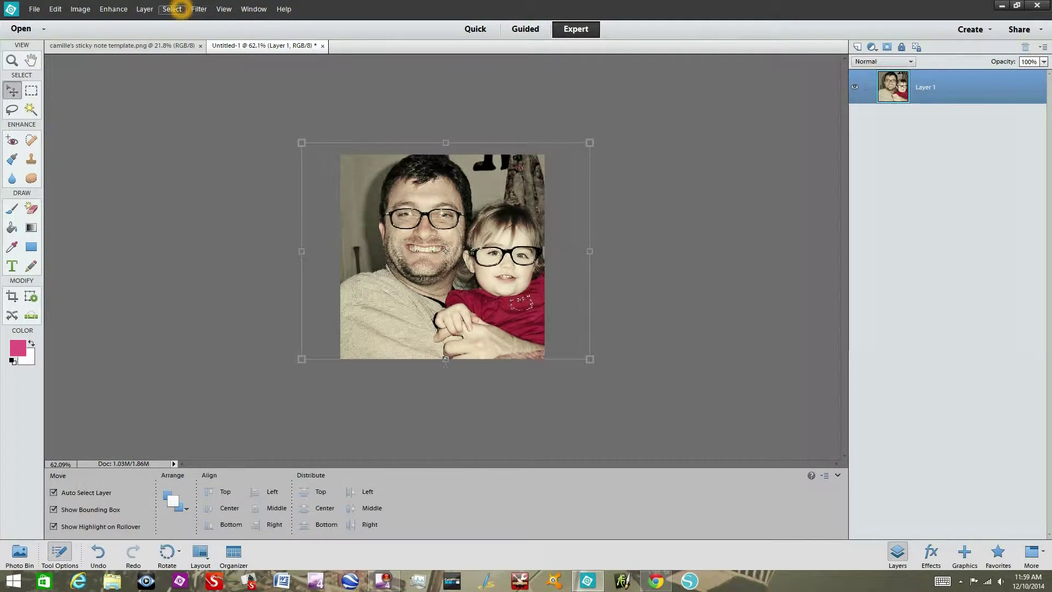
Copy the full canvas of the 2-inch photo document and paste it into the sticky note template.
{"action": "left_click", "coordinate": [174, 10]}
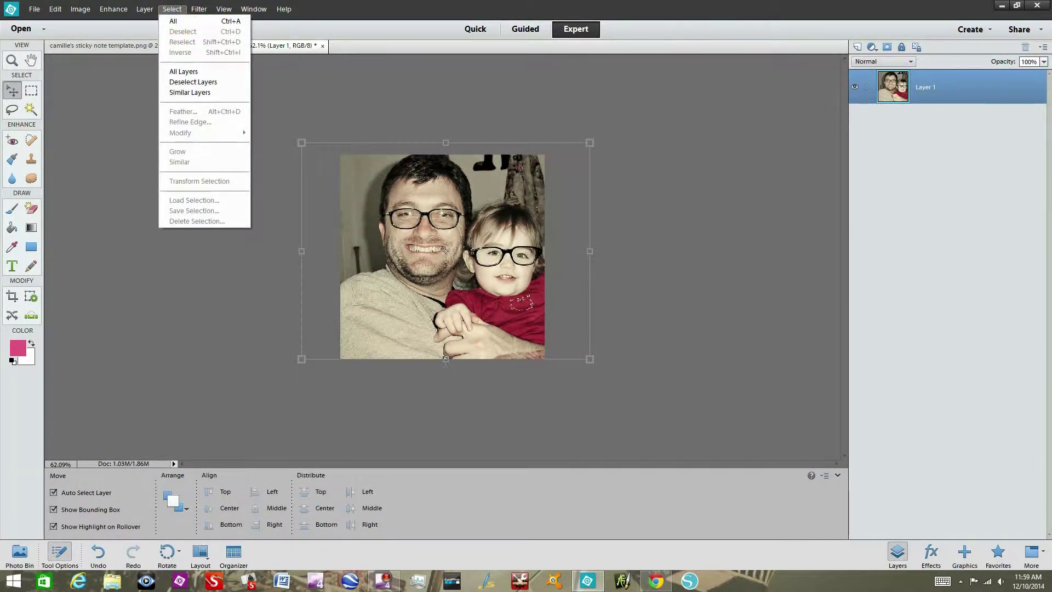
{"action": "left_click", "coordinate": [173, 21]}
{"action": "left_click", "coordinate": [55, 9]}
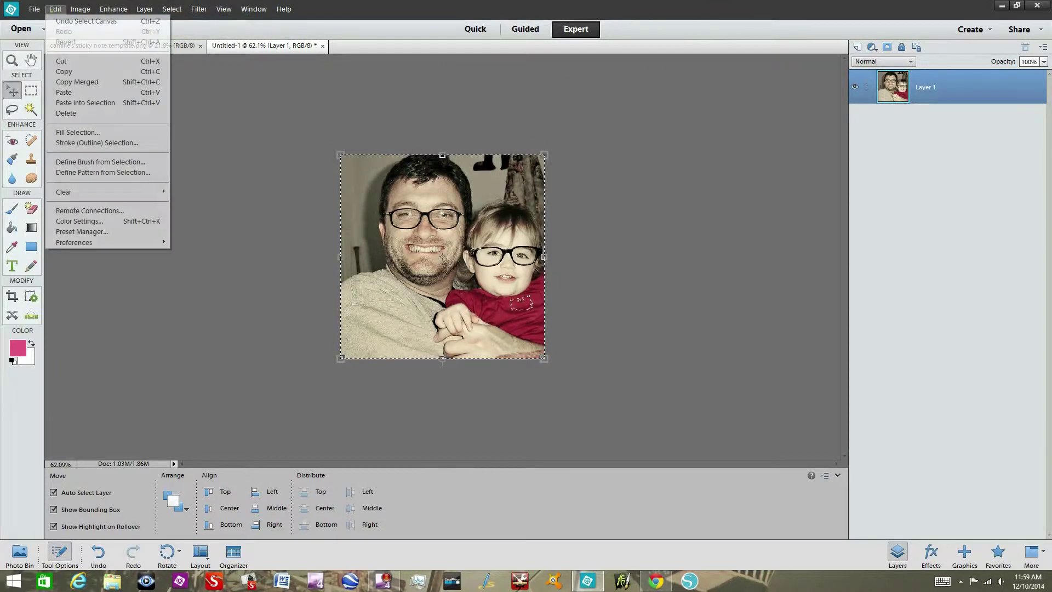
{"action": "left_click", "coordinate": [77, 71]}
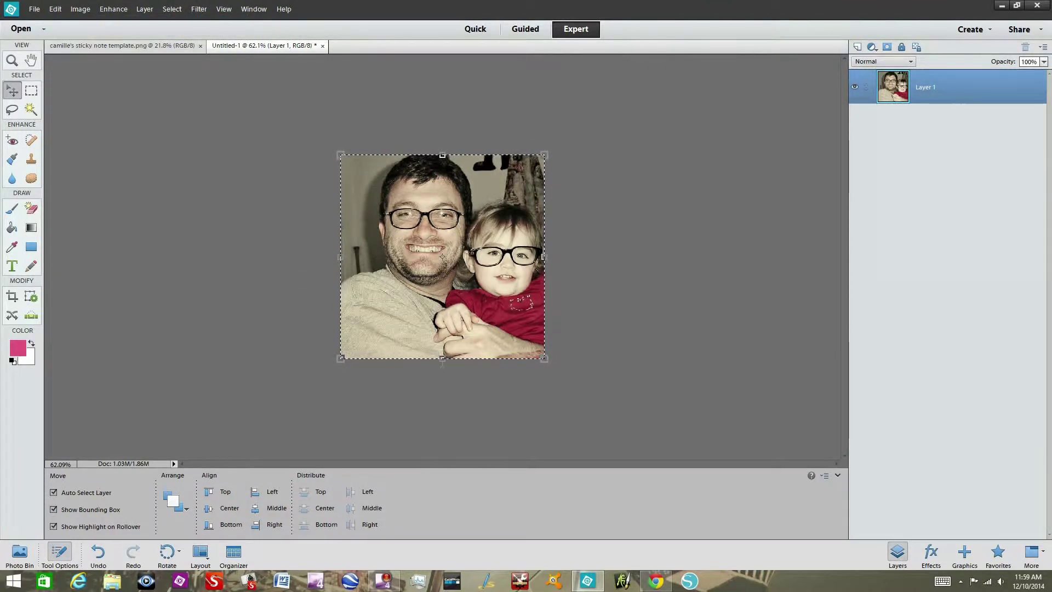
{"action": "left_click", "coordinate": [19, 552]}
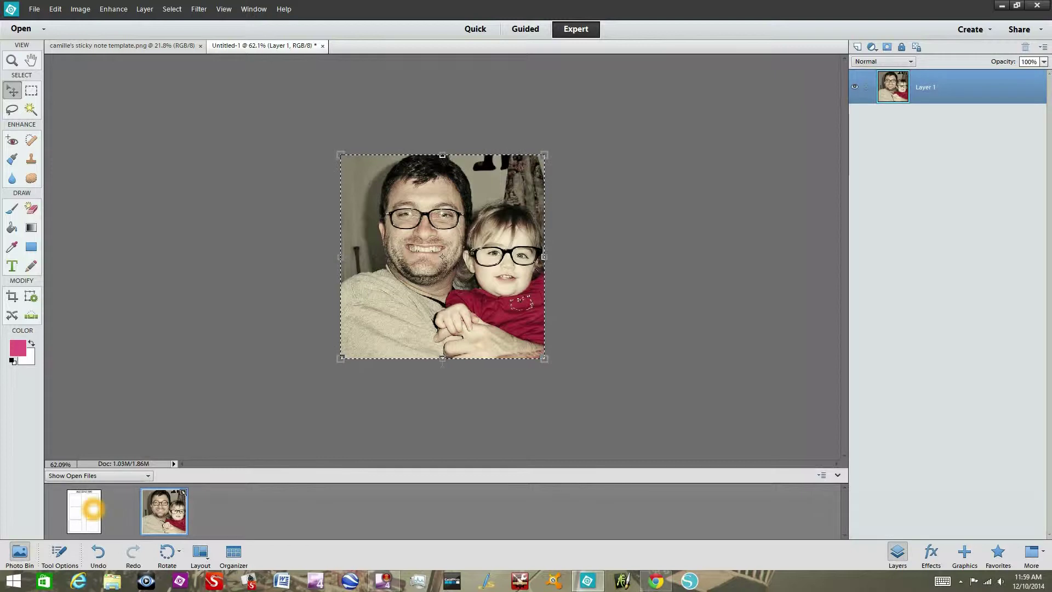
{"action": "left_click", "coordinate": [86, 509]}
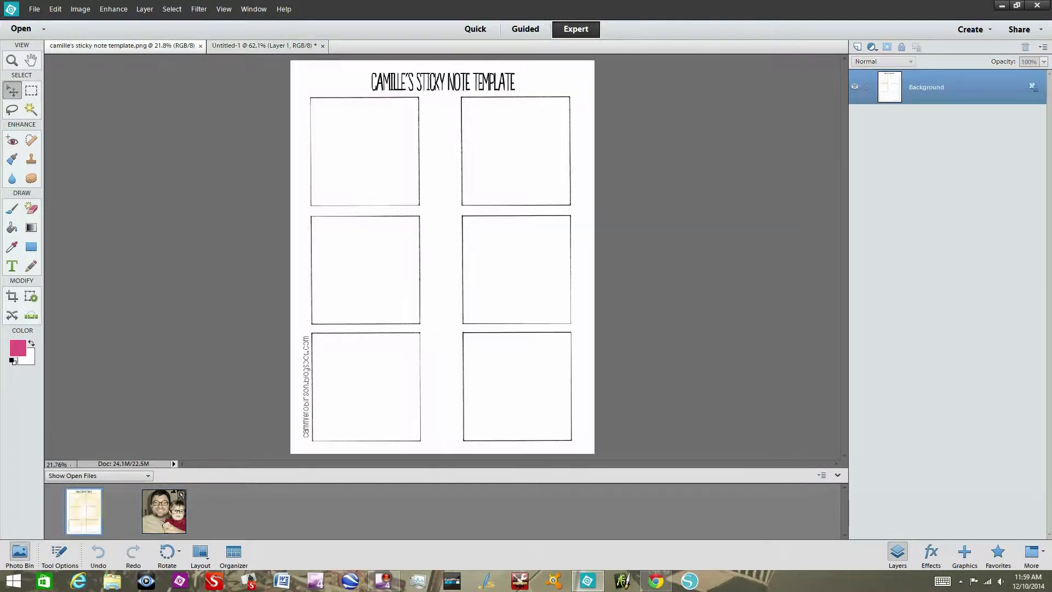
{"action": "left_click", "coordinate": [55, 9]}
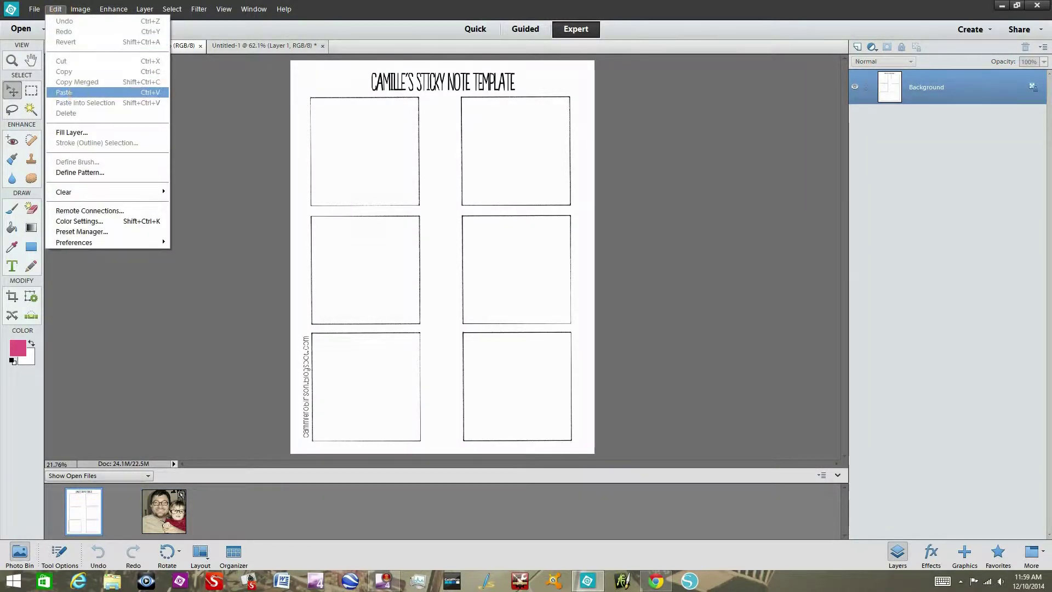
{"action": "left_click", "coordinate": [78, 93]}
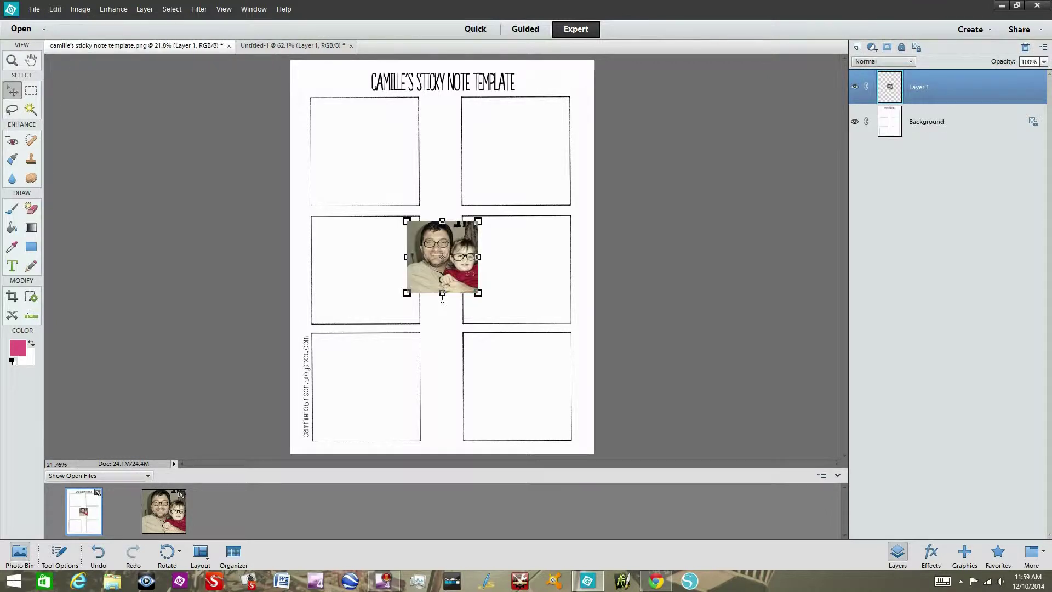
Move the pasted photo into the template's upper-left square, enlarge it proportionally to about 140.21%, and apply the transformation.
{"action": "left_click_drag", "start_coordinate": [442, 257], "coordinate": [358, 127]}
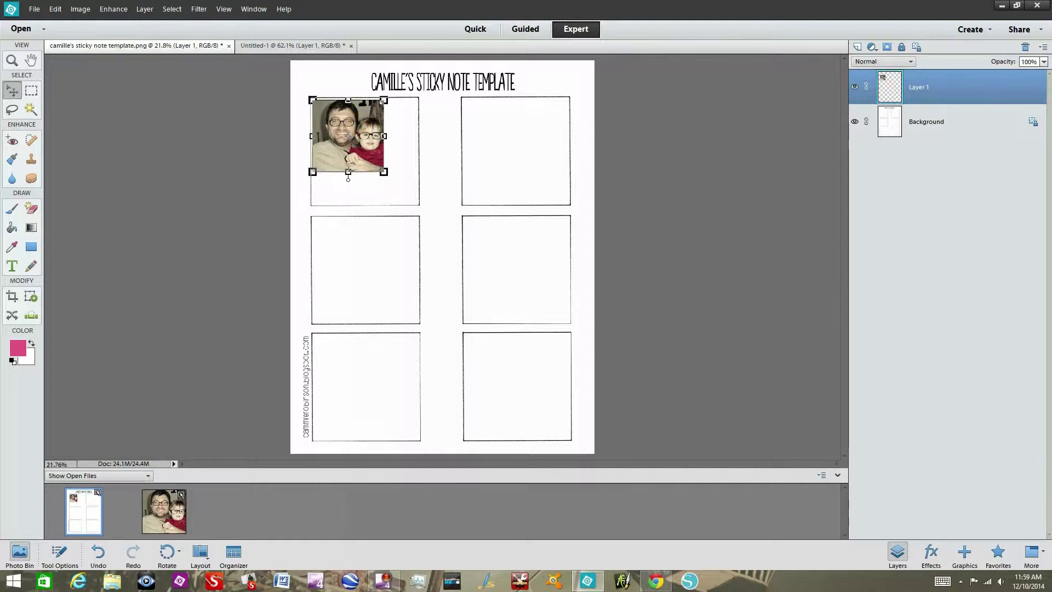
{"action": "left_click_drag", "start_coordinate": [383, 171], "coordinate": [414, 201]}
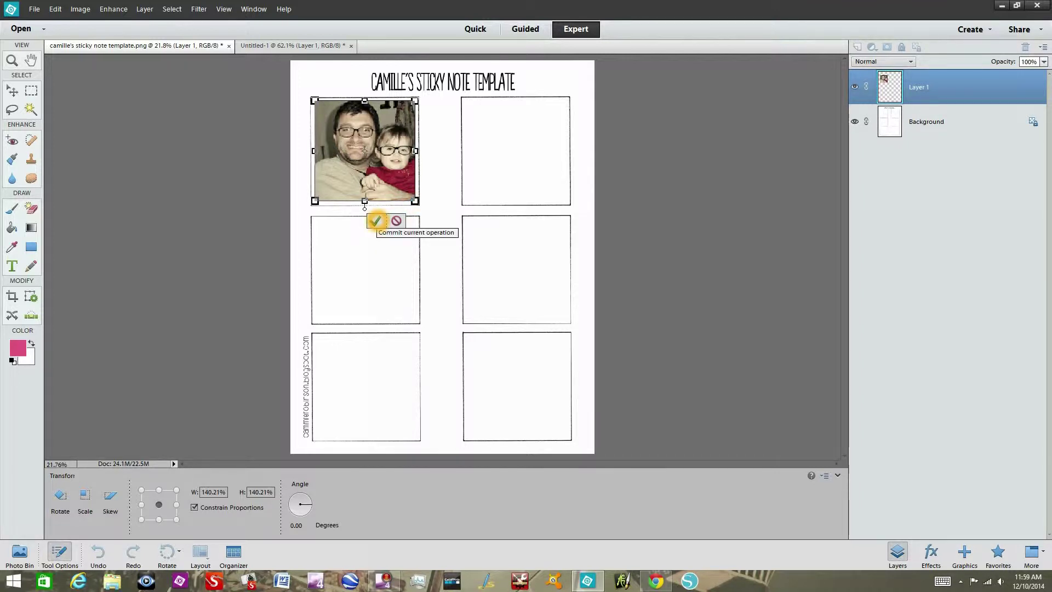
{"action": "left_click", "coordinate": [375, 221]}
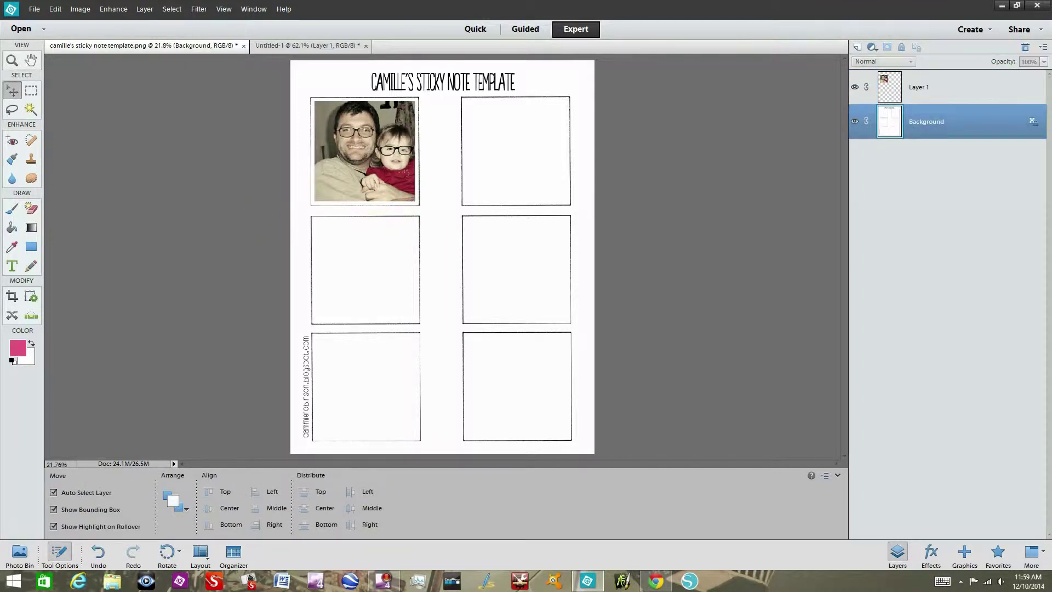
{"action": "left_click", "coordinate": [193, 249]}
Clear the selection in the 2-inch photo document and replace its photo layer with a new blank layer.
{"action": "left_click", "coordinate": [19, 554]}
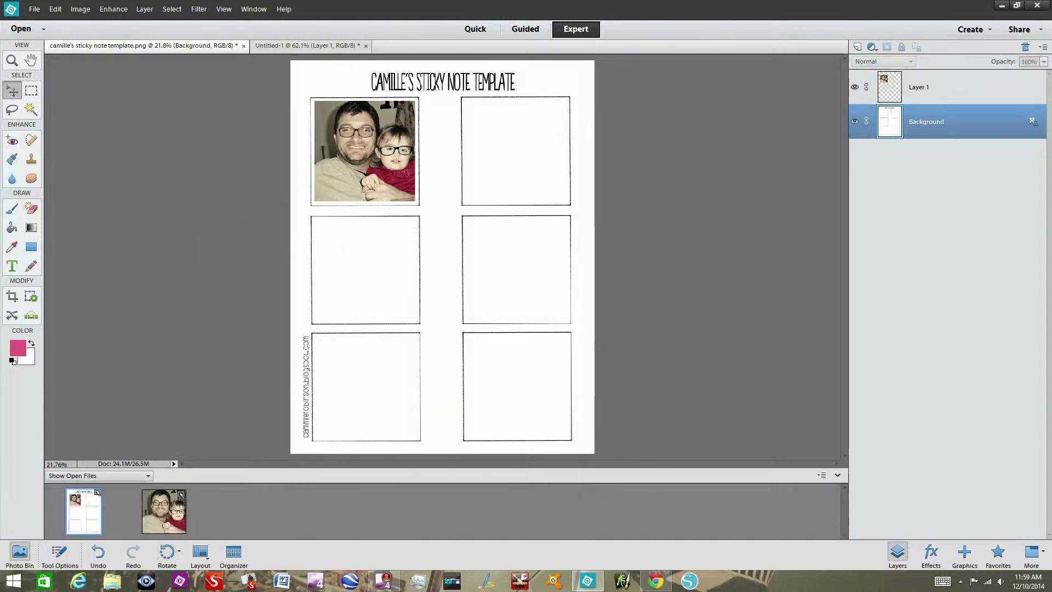
{"action": "left_click", "coordinate": [164, 511]}
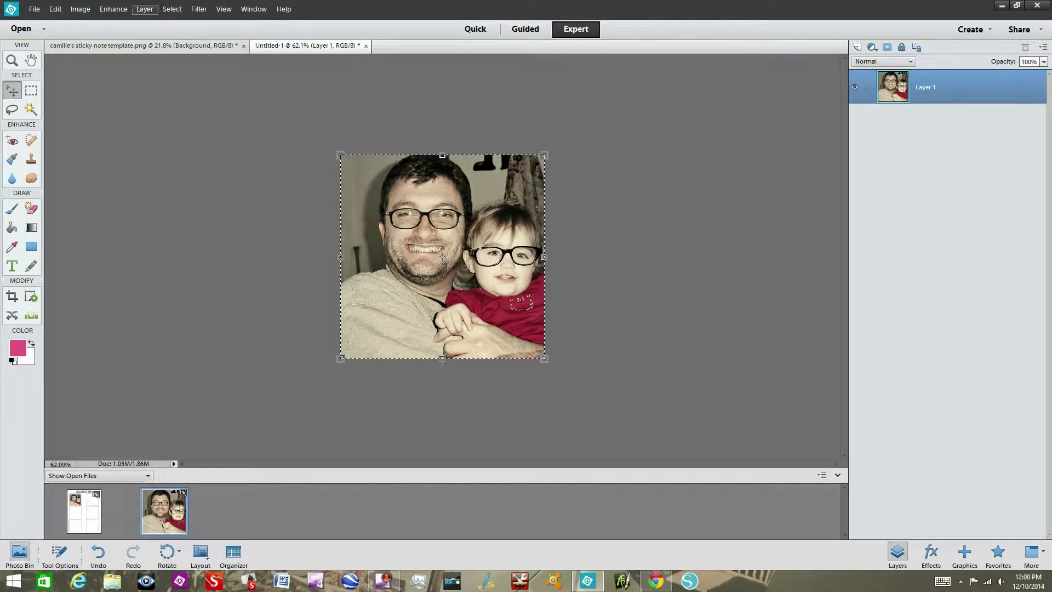
{"action": "left_click", "coordinate": [171, 10]}
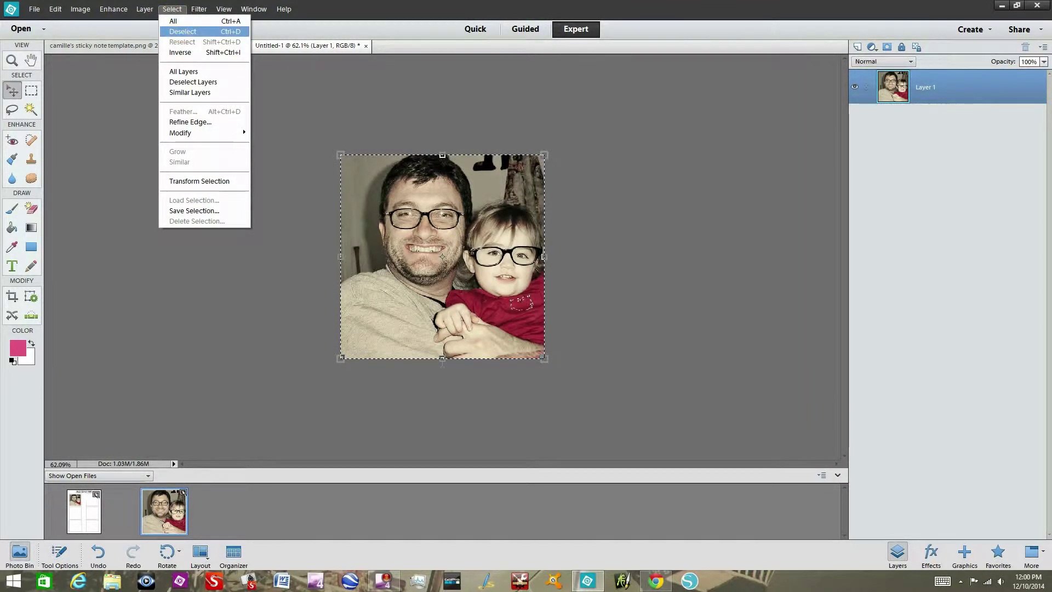
{"action": "left_click", "coordinate": [182, 31]}
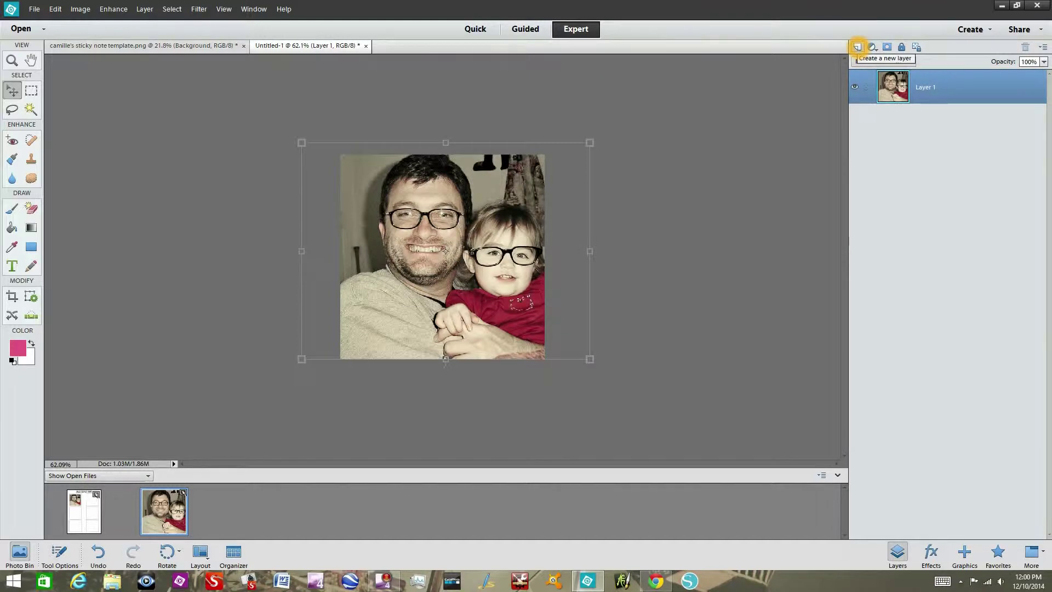
{"action": "left_click", "coordinate": [857, 47]}
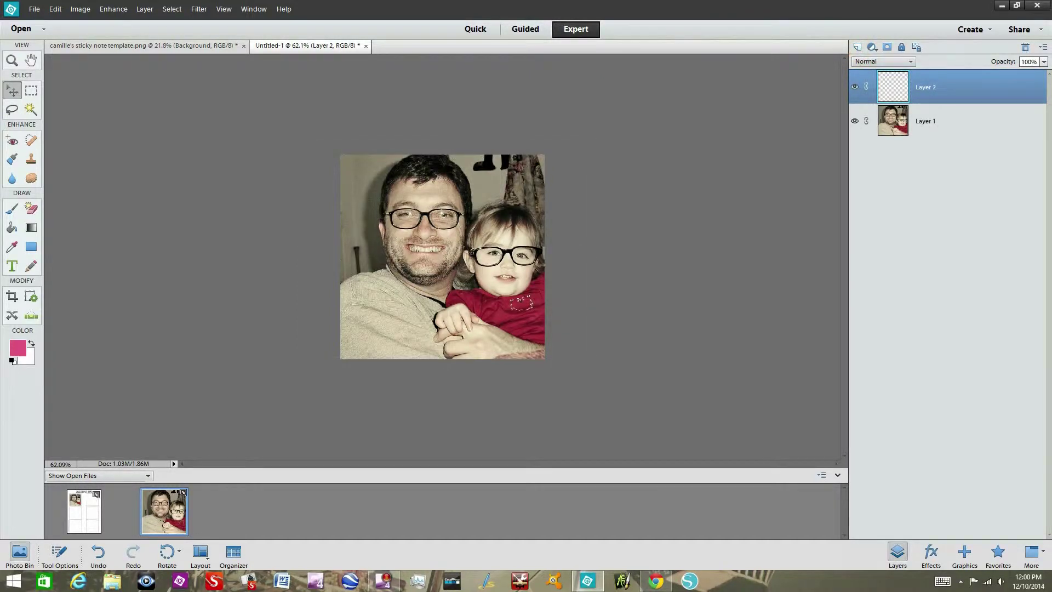
{"action": "left_click", "coordinate": [959, 125]}
{"action": "left_click_drag", "start_coordinate": [990, 119], "coordinate": [1026, 47]}
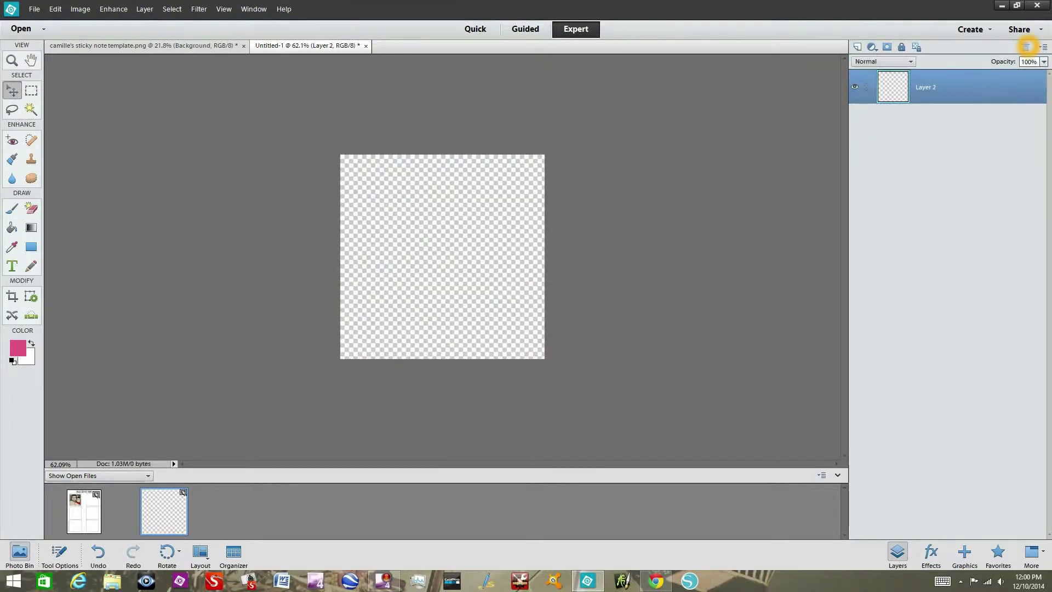
Open the photo DSC00019 from the 2-Projects folder.
{"action": "left_click", "coordinate": [34, 9]}
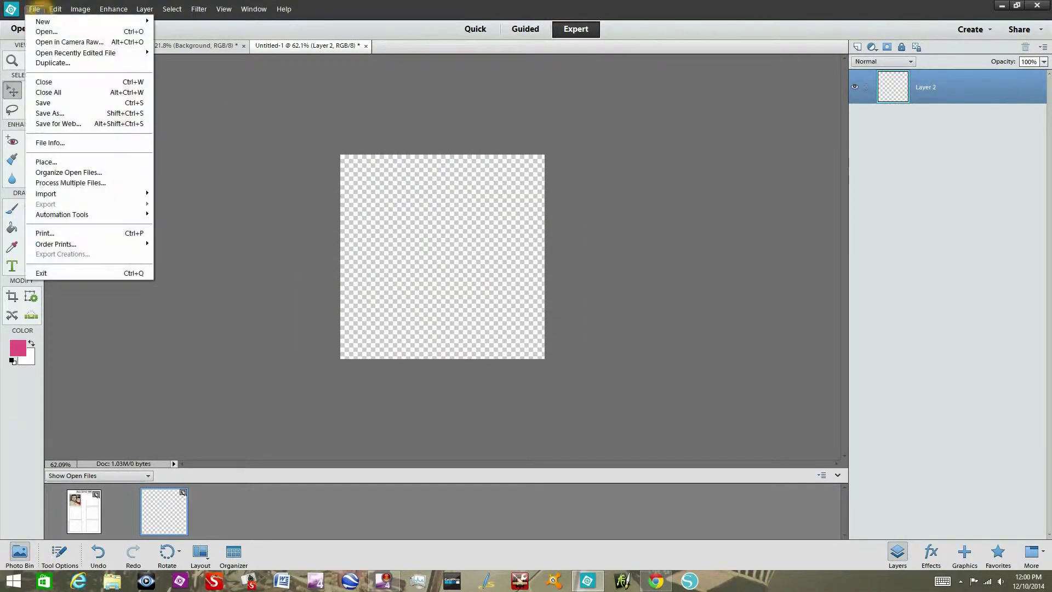
{"action": "left_click", "coordinate": [43, 28]}
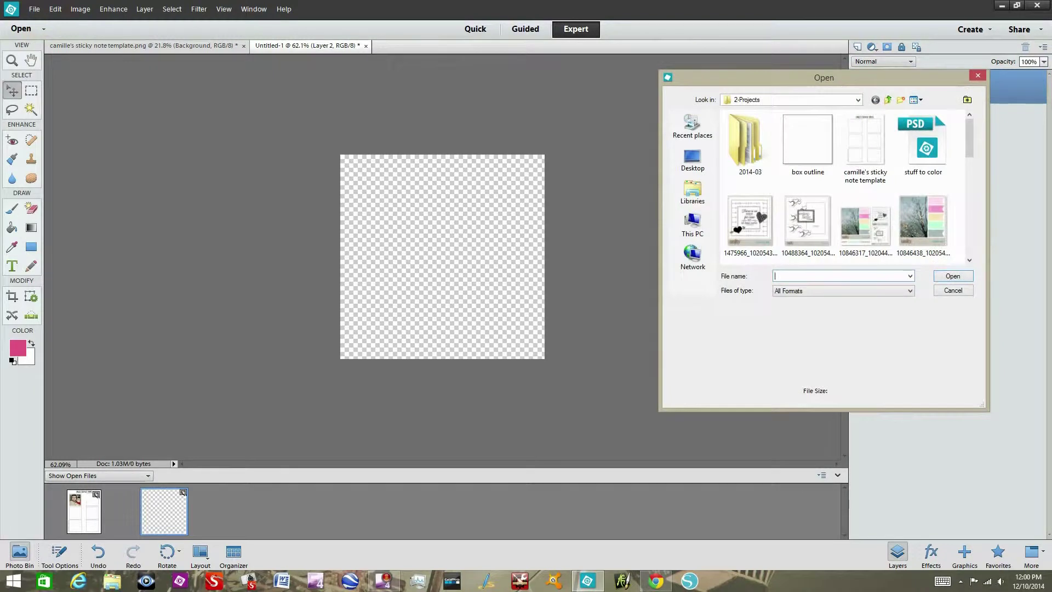
{"action": "left_click_drag", "start_coordinate": [969, 135], "coordinate": [969, 178]}
{"action": "left_click", "coordinate": [808, 144]}
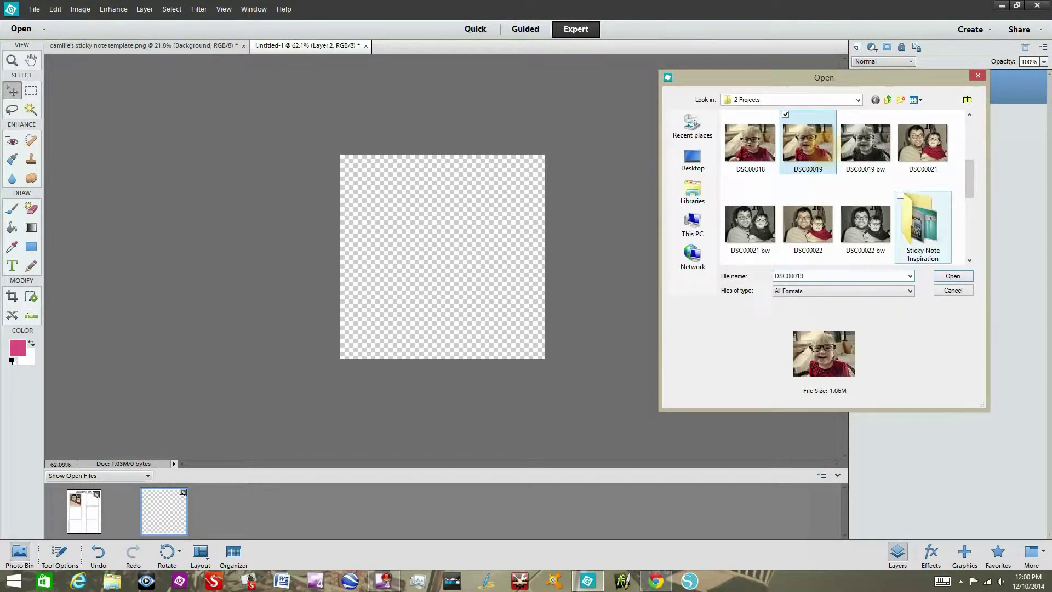
{"action": "left_click", "coordinate": [952, 275]}
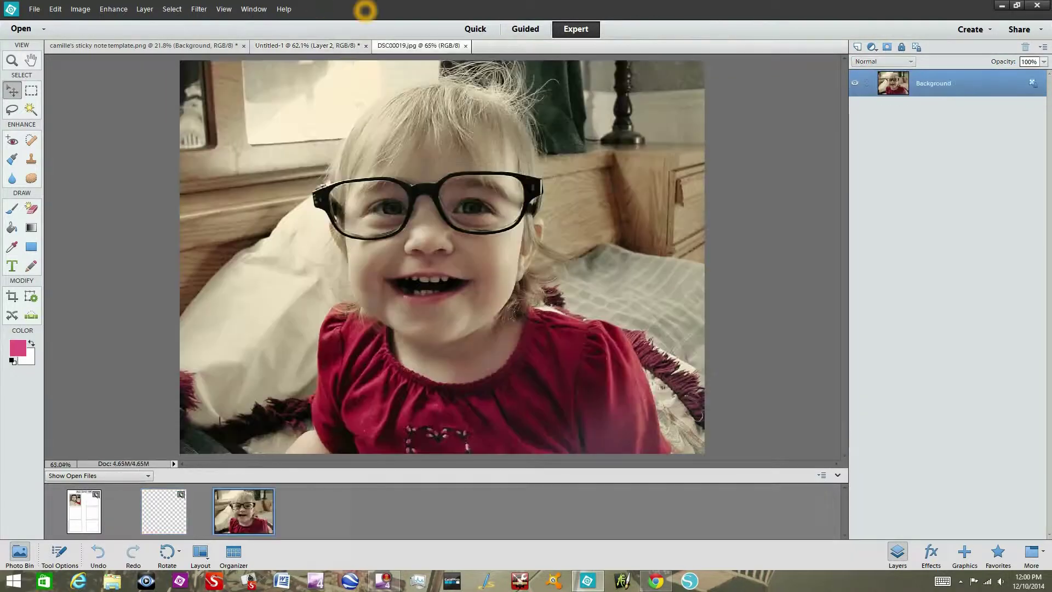
Copy the entire DSC00019 photo and close its file.
{"action": "left_click", "coordinate": [173, 13]}
{"action": "left_click", "coordinate": [173, 9]}
{"action": "left_click", "coordinate": [176, 21]}
{"action": "left_click", "coordinate": [55, 9]}
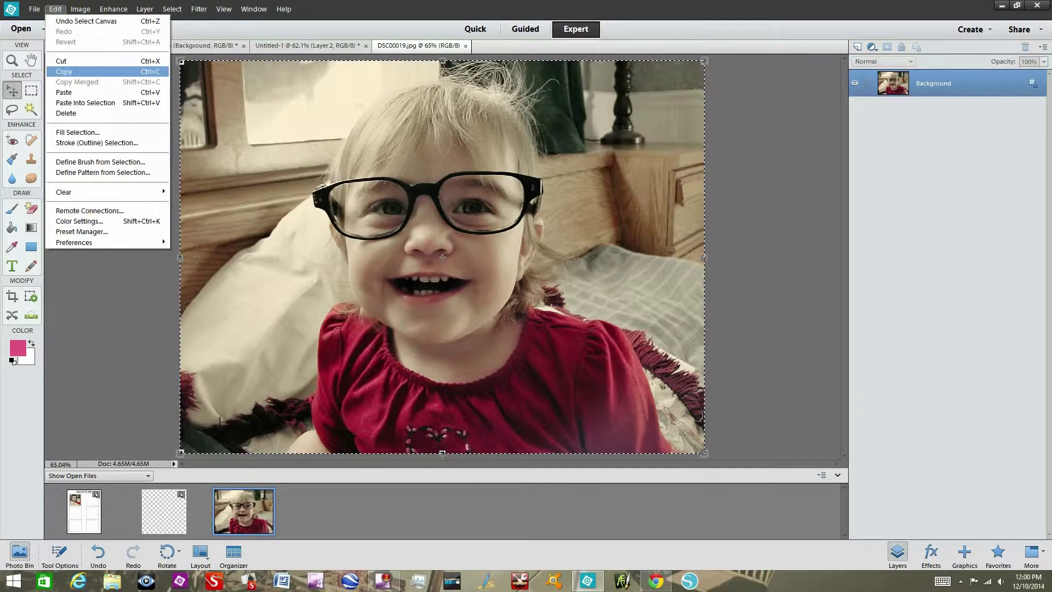
{"action": "left_click", "coordinate": [64, 71]}
{"action": "left_click", "coordinate": [34, 9]}
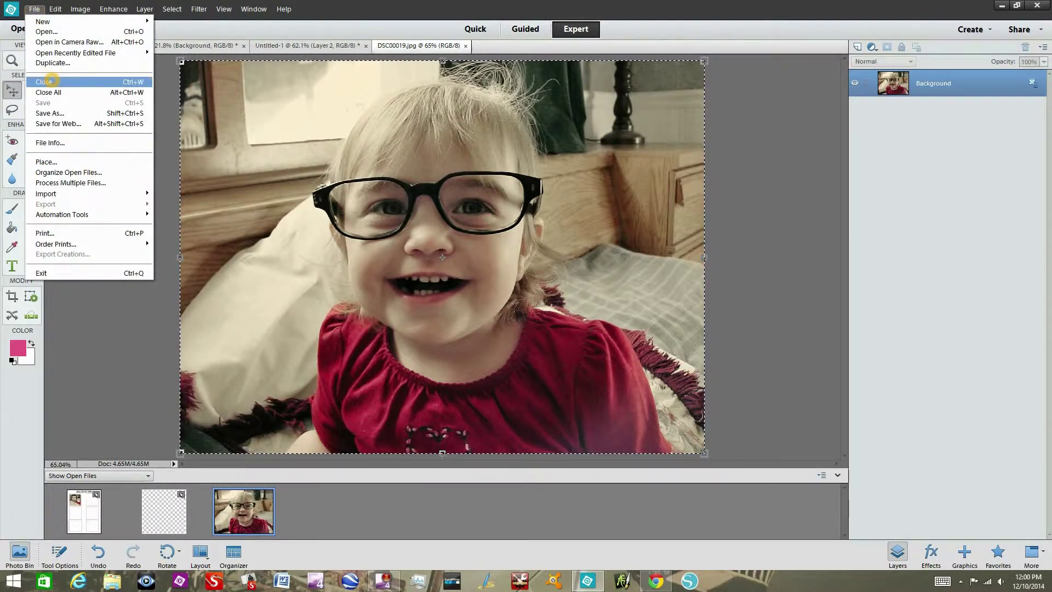
{"action": "left_click", "coordinate": [46, 81]}
Paste the copied photo into the 2-inch document and scale it down proportionally to about 54.59%, framing the child's face on the canvas.
{"action": "left_click", "coordinate": [55, 9]}
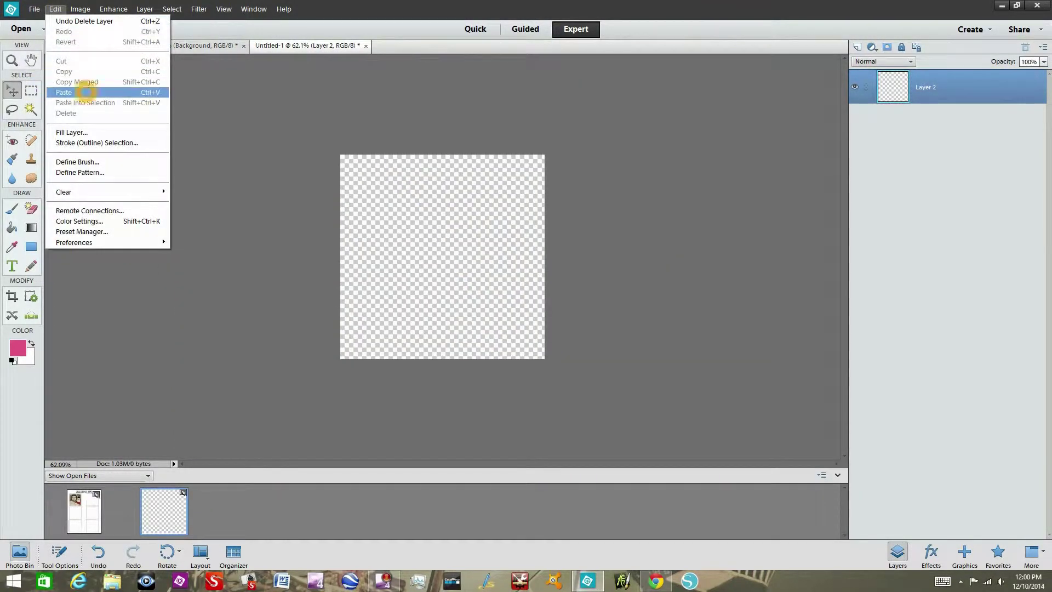
{"action": "left_click", "coordinate": [86, 92]}
{"action": "left_click", "coordinate": [80, 10]}
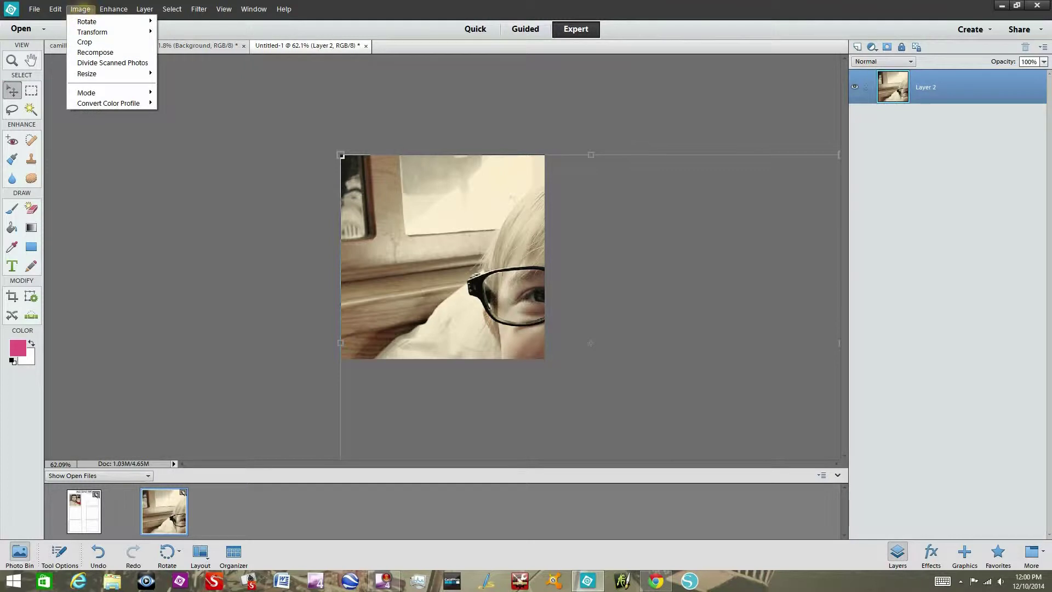
{"action": "mouse_move", "coordinate": [110, 74]}
{"action": "left_click", "coordinate": [181, 94]}
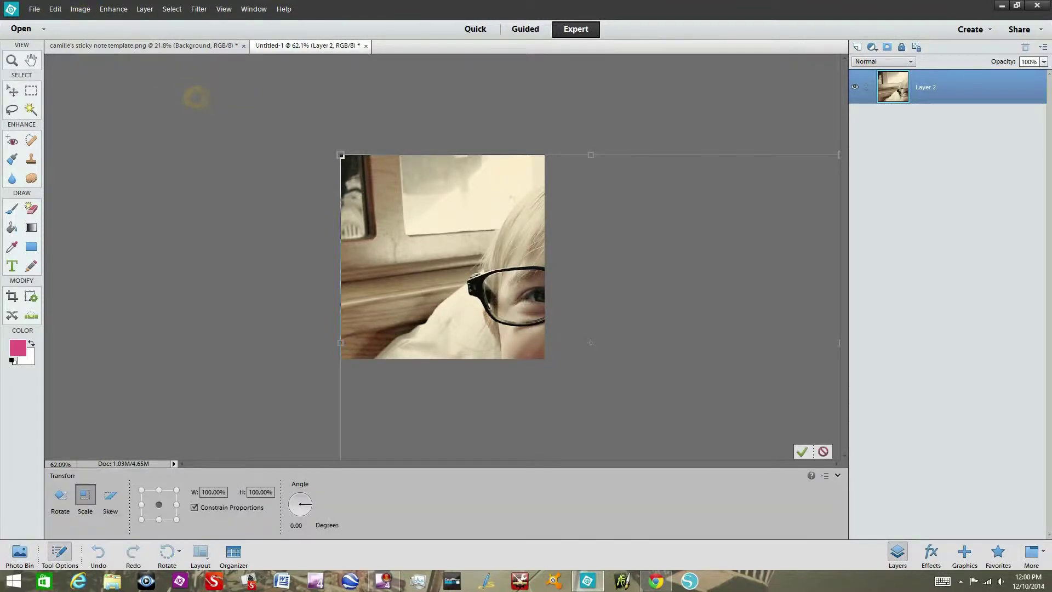
{"action": "scroll", "coordinate": [443, 255], "scroll_direction": "down", "scroll_amount": 3}
{"action": "left_click", "coordinate": [463, 232]}
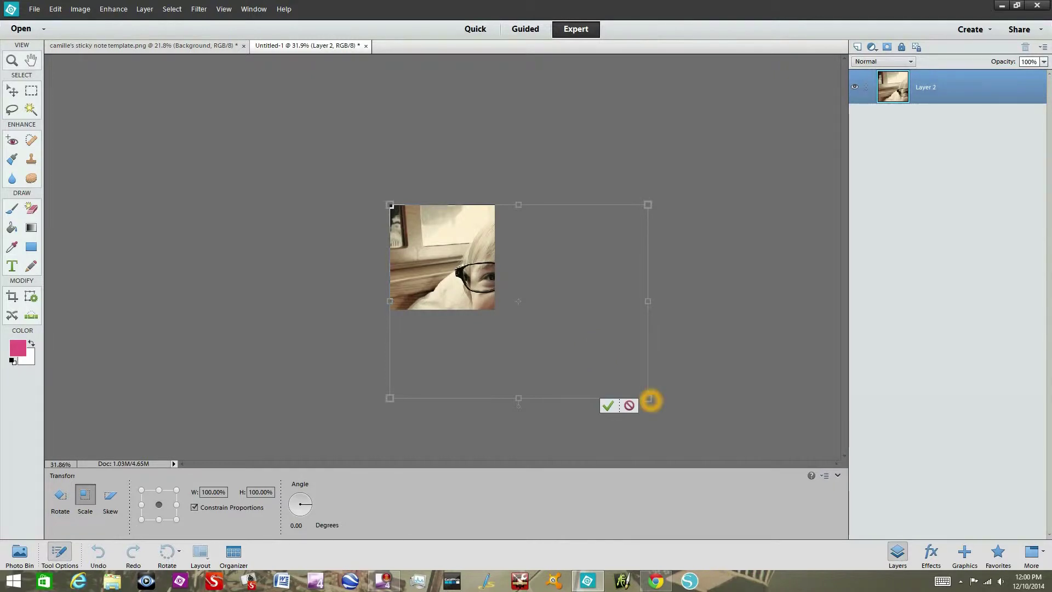
{"action": "left_click_drag", "start_coordinate": [651, 401], "coordinate": [531, 310]}
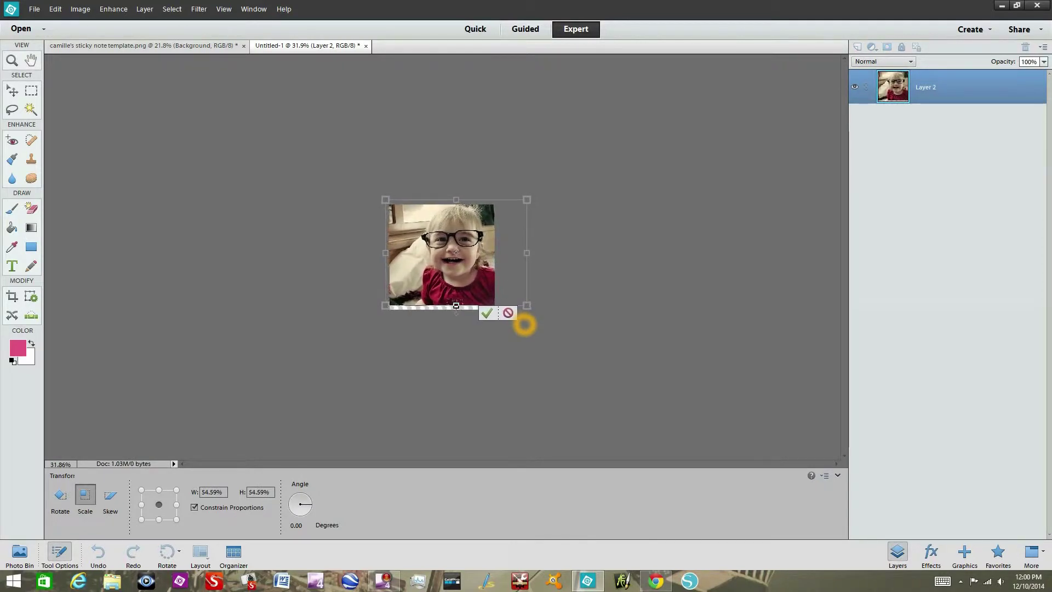
Enlarge the photo proportionally to about 57.48% so it covers the square canvas, and apply the transformation.
{"action": "left_click_drag", "start_coordinate": [524, 309], "coordinate": [531, 312]}
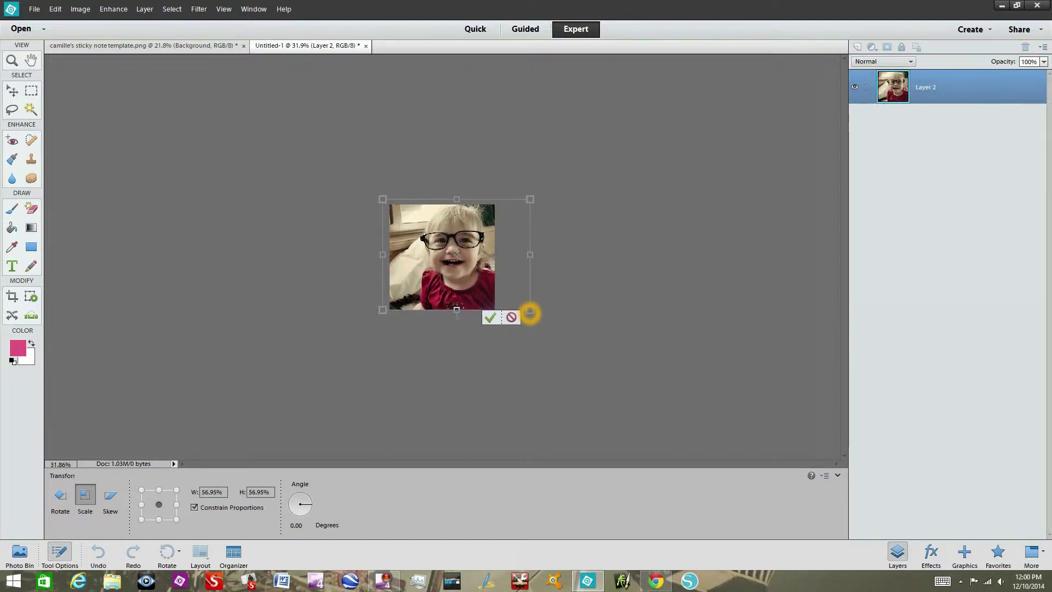
{"action": "left_click_drag", "start_coordinate": [530, 310], "coordinate": [532, 313]}
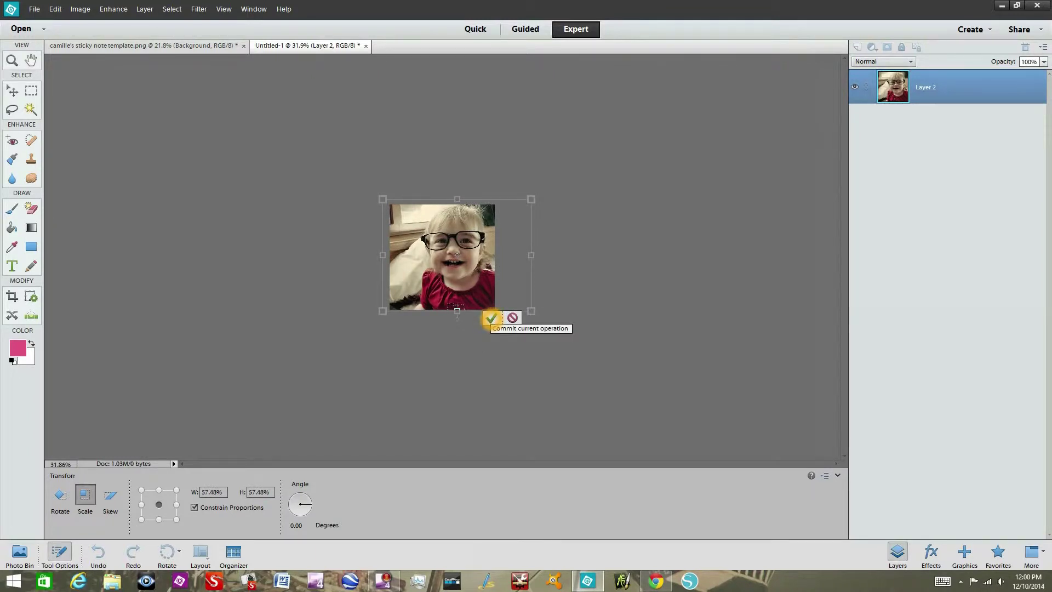
{"action": "left_click", "coordinate": [491, 319]}
Select the full canvas of the 2-inch document to copy the cropped photo of the child.
{"action": "left_click", "coordinate": [171, 8]}
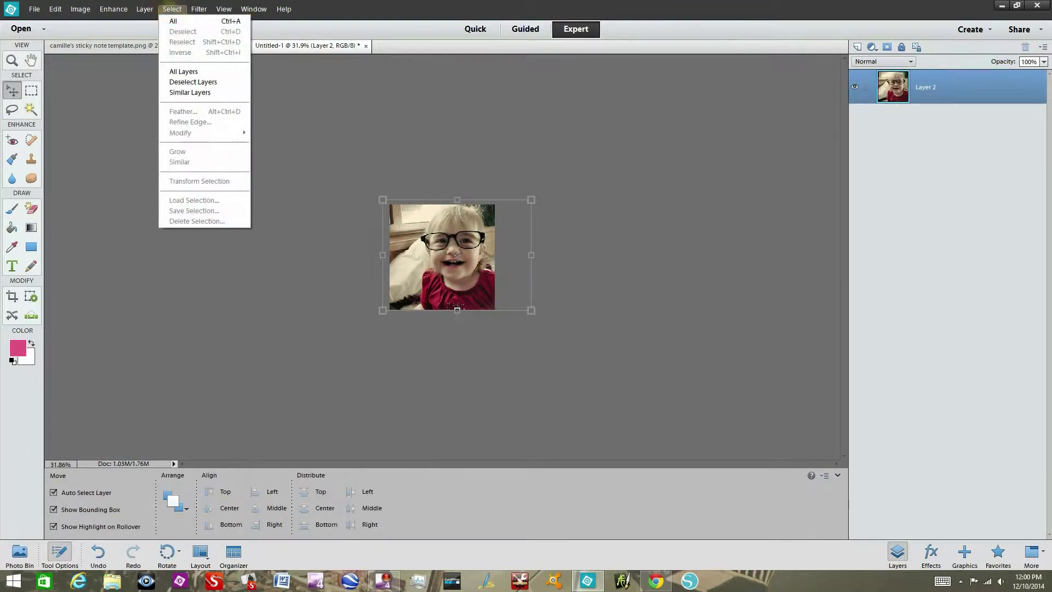
{"action": "left_click", "coordinate": [172, 20]}
{"action": "left_click", "coordinate": [55, 9]}
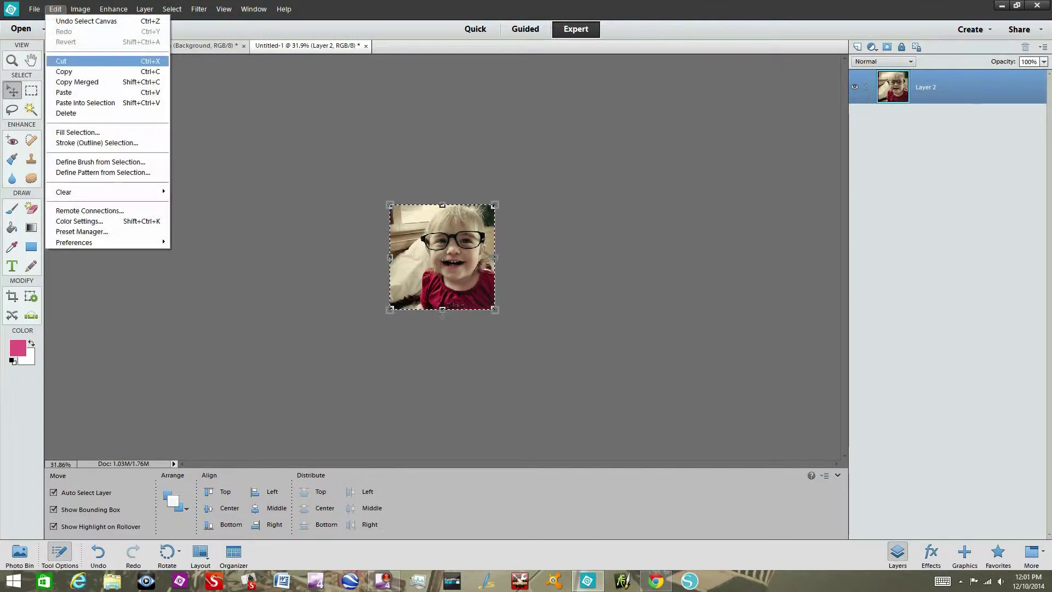
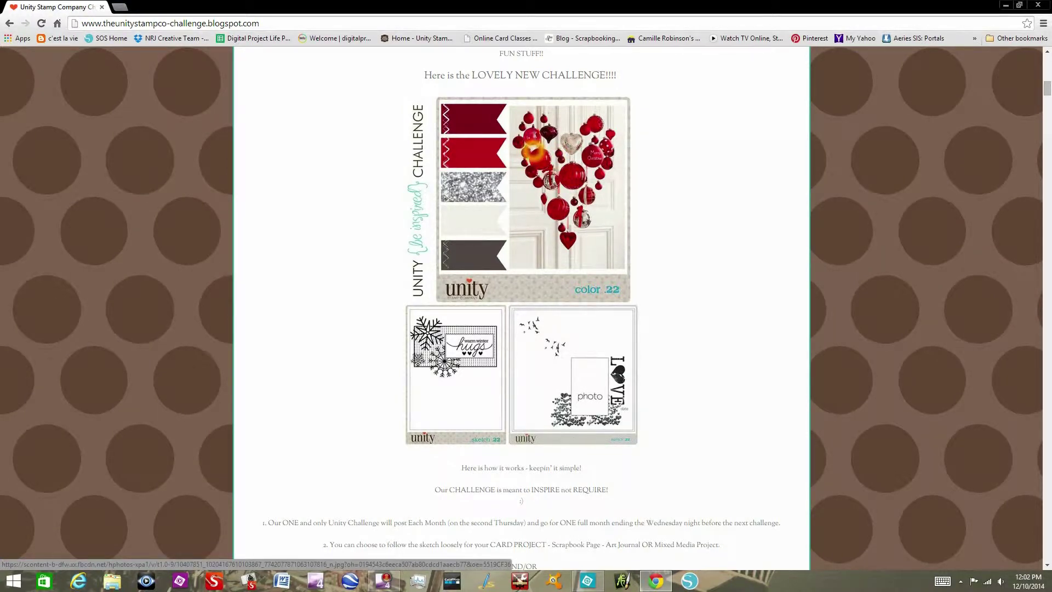
{"action": "right_click", "coordinate": [531, 150]}
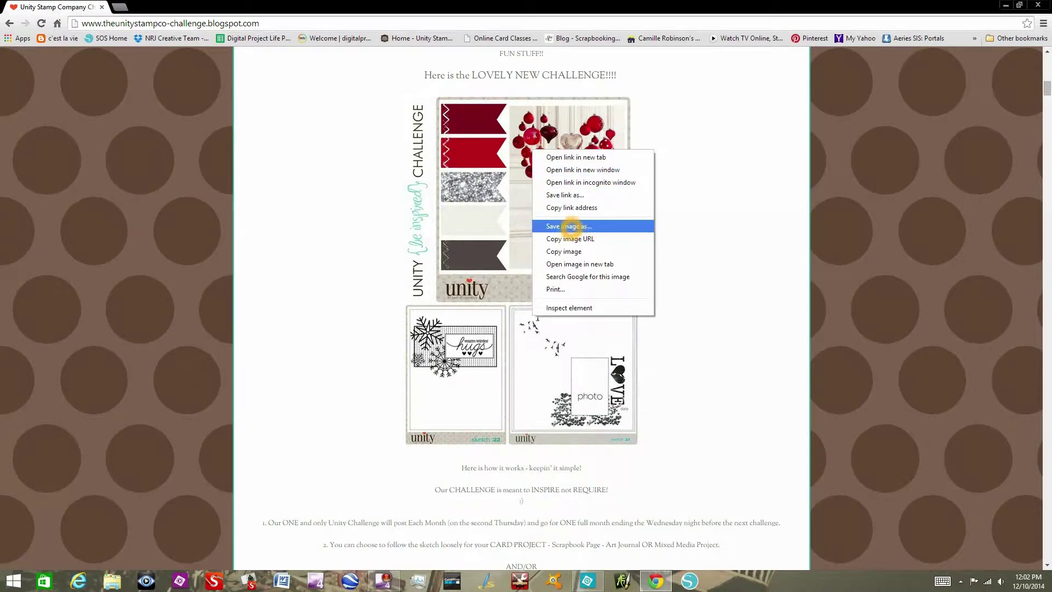
{"action": "left_click", "coordinate": [596, 226]}
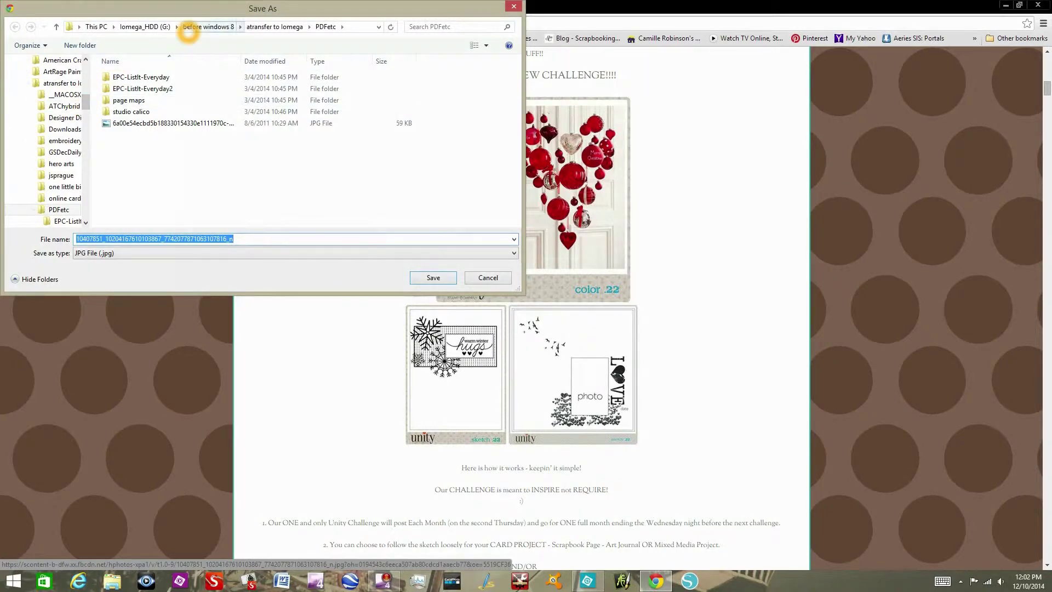
{"action": "left_click", "coordinate": [197, 26]}
{"action": "left_click", "coordinate": [138, 26]}
{"action": "left_click", "coordinate": [98, 26]}
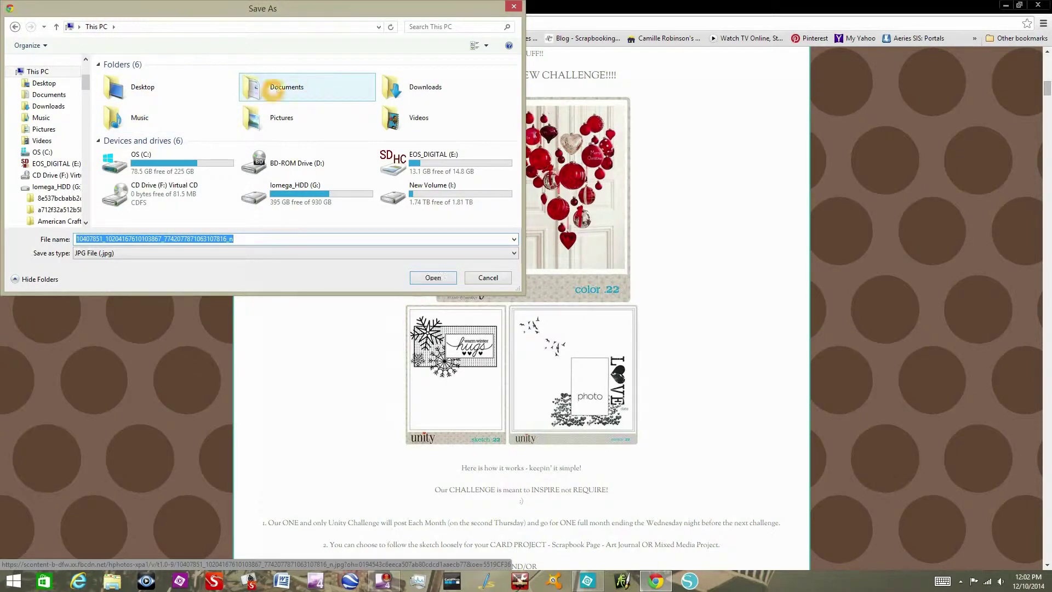
{"action": "double_click", "coordinate": [301, 86]}
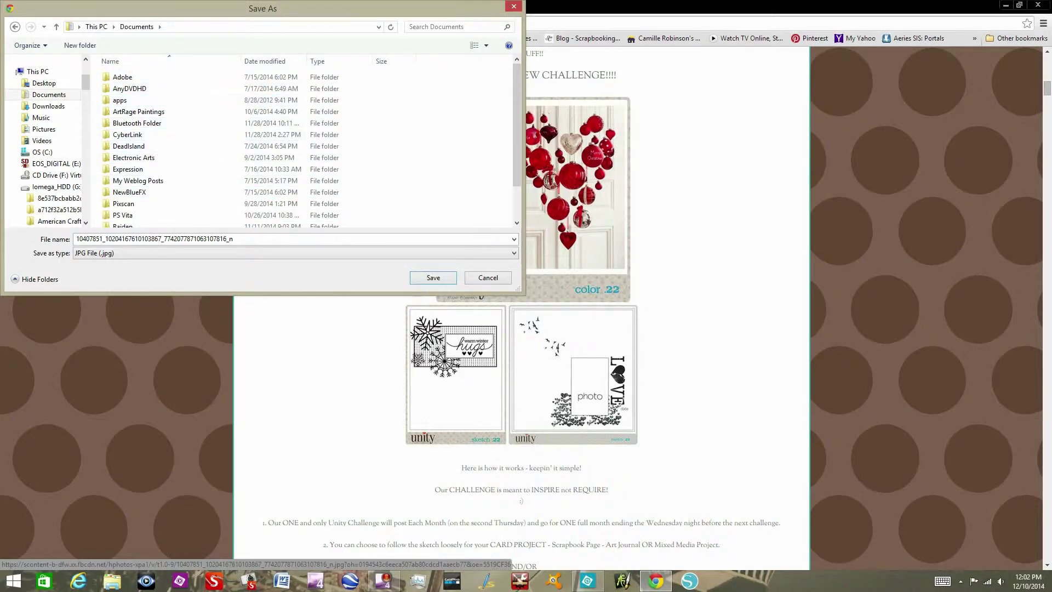
{"action": "left_click", "coordinate": [514, 6]}
{"action": "left_click", "coordinate": [460, 383]}
{"action": "left_click", "coordinate": [469, 366]}
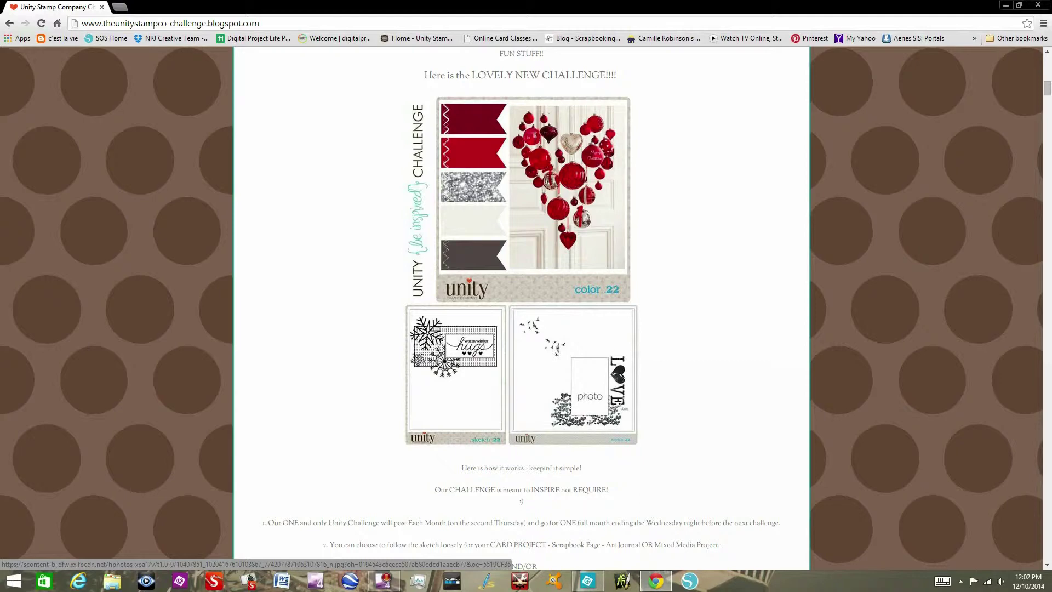
{"action": "left_click", "coordinate": [580, 362]}
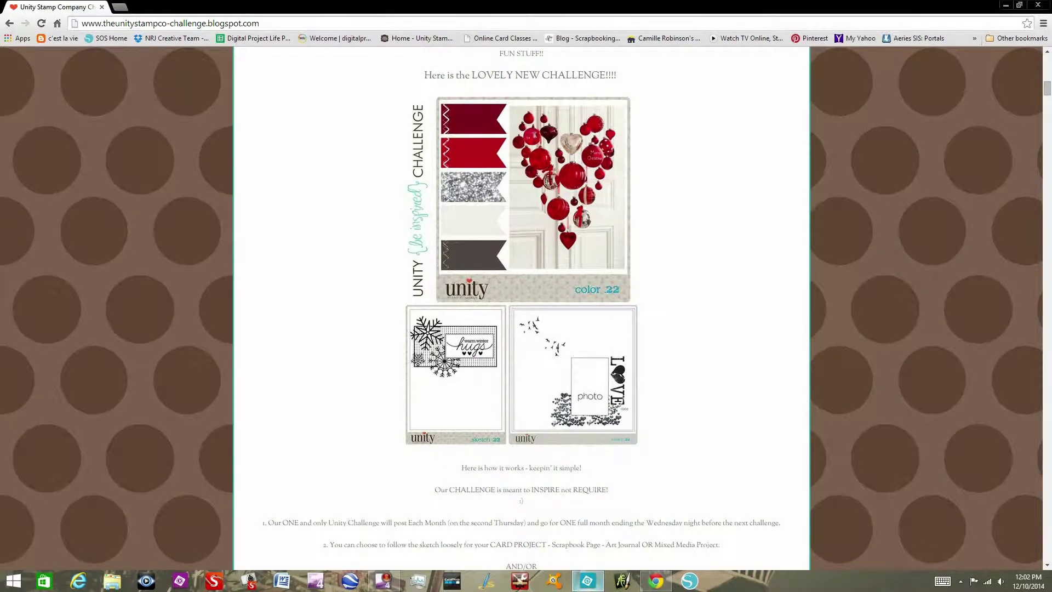
Switch back to Photoshop Elements and add a blank layer above the photo in the 2-inch document.
{"action": "left_click", "coordinate": [587, 580]}
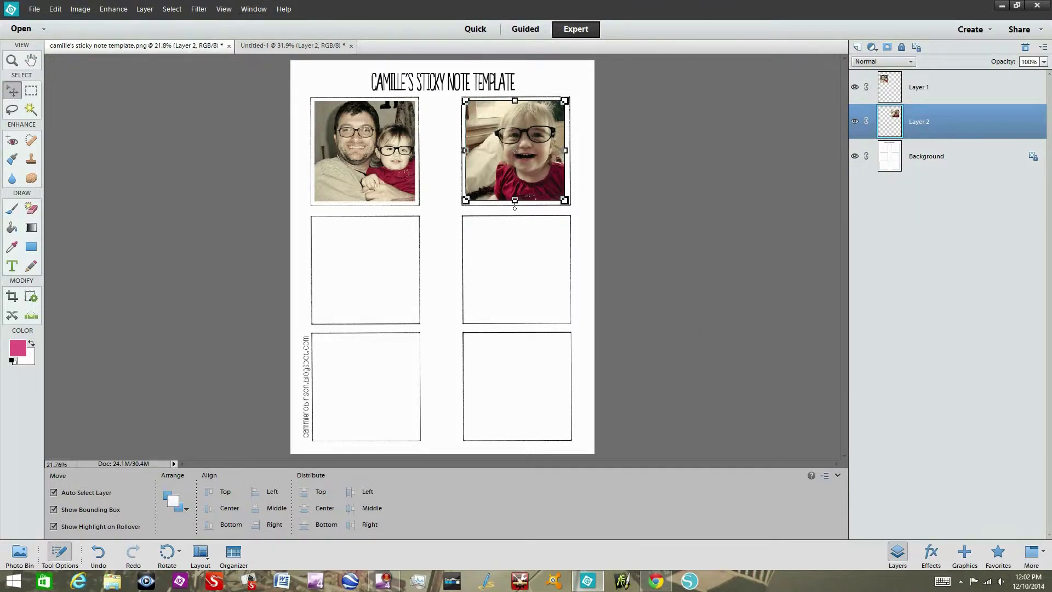
{"action": "left_click", "coordinate": [19, 552]}
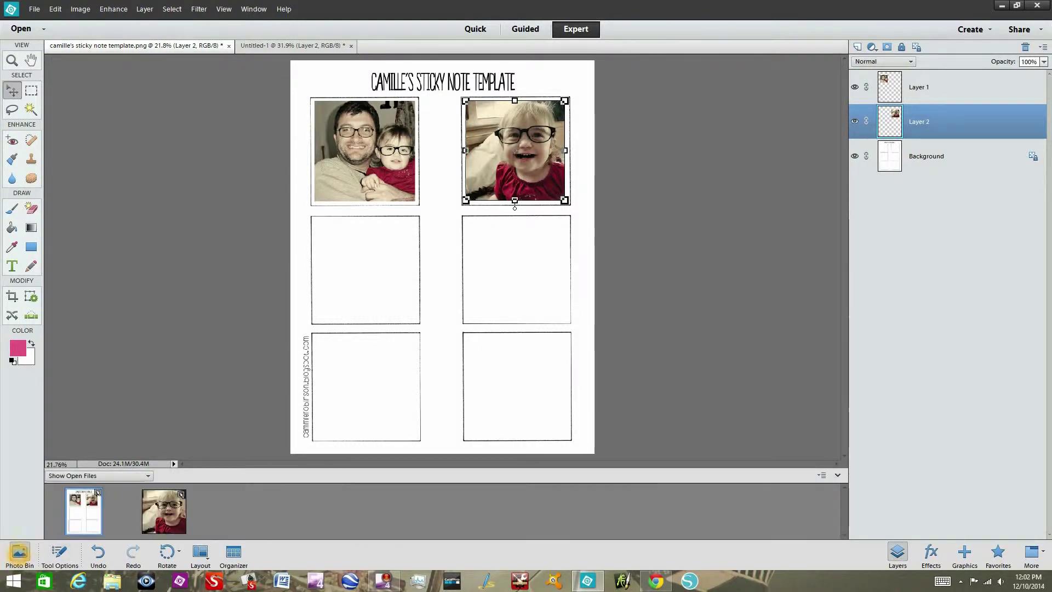
{"action": "left_click", "coordinate": [163, 512]}
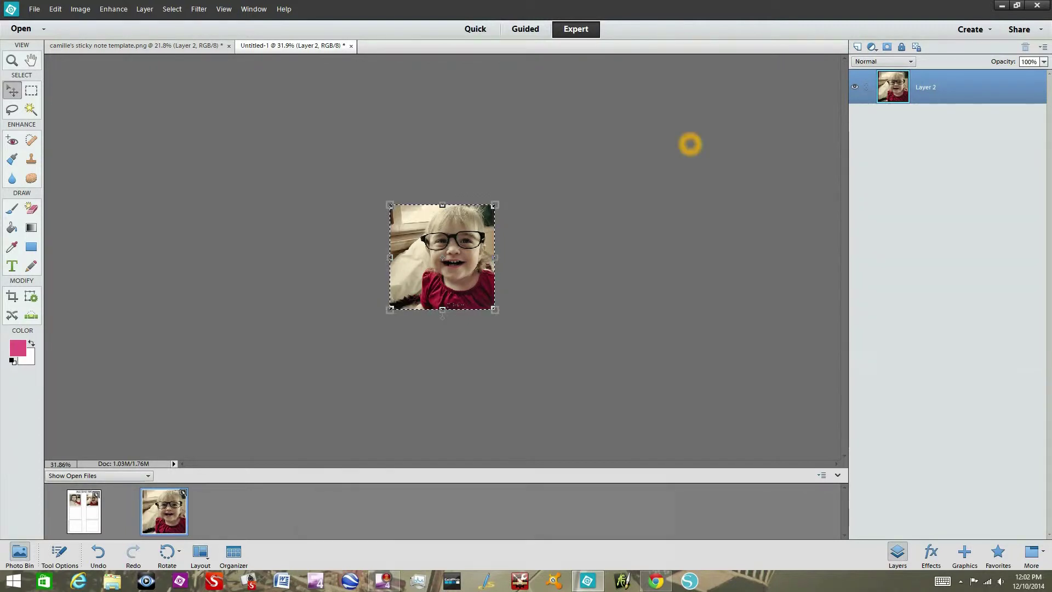
{"action": "left_click", "coordinate": [858, 46]}
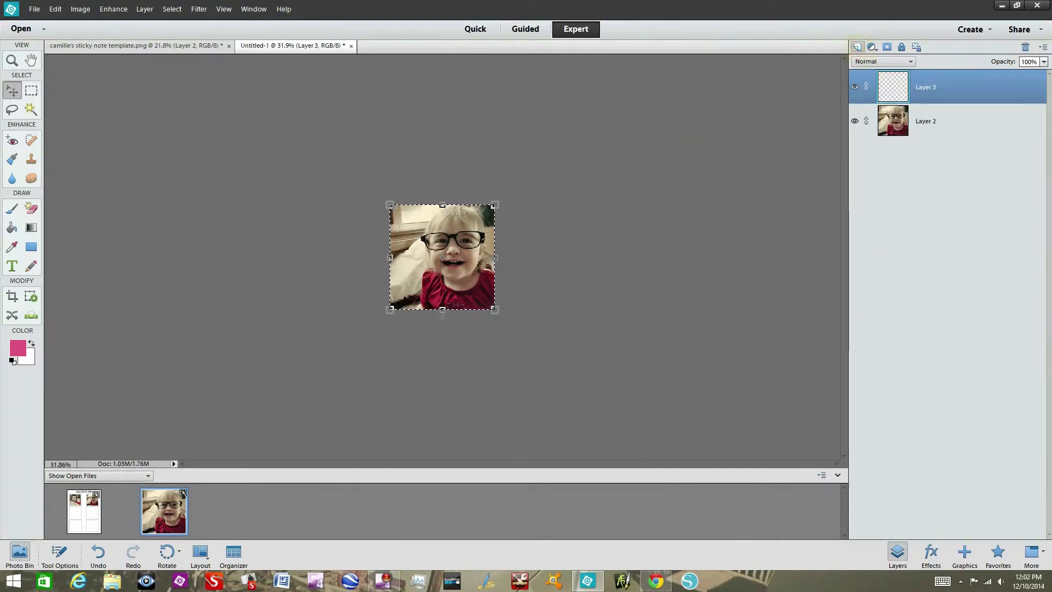
Delete the layer holding the child's photo from the 2-inch document, keeping the blank layer.
{"action": "left_click", "coordinate": [954, 119]}
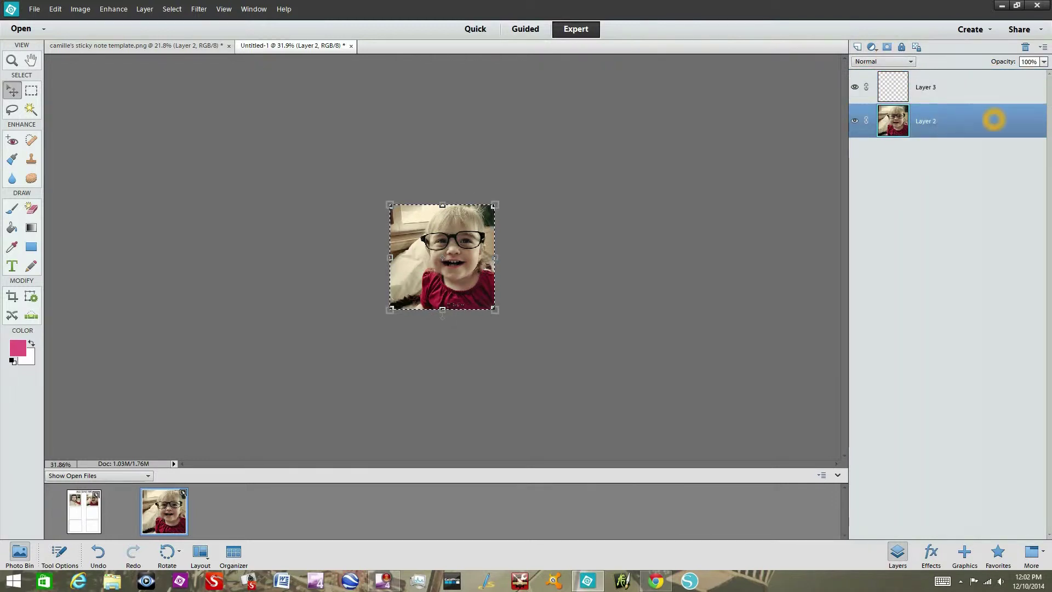
{"action": "left_click_drag", "start_coordinate": [1006, 126], "coordinate": [1024, 48]}
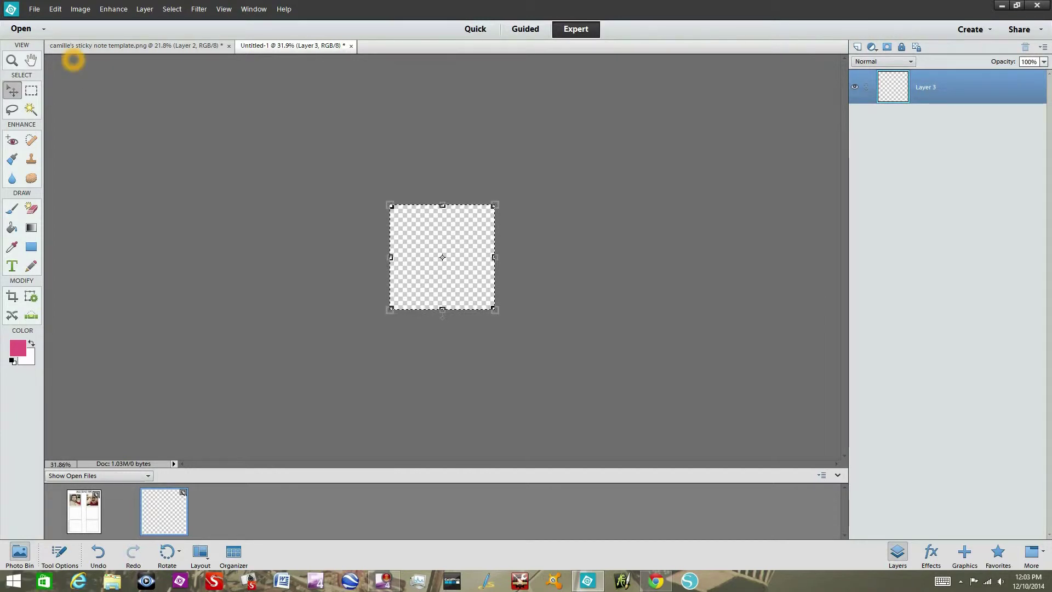
Open the JPG with the tree photo and colour-swatch banners from the 2-Projects folder.
{"action": "left_click", "coordinate": [33, 9]}
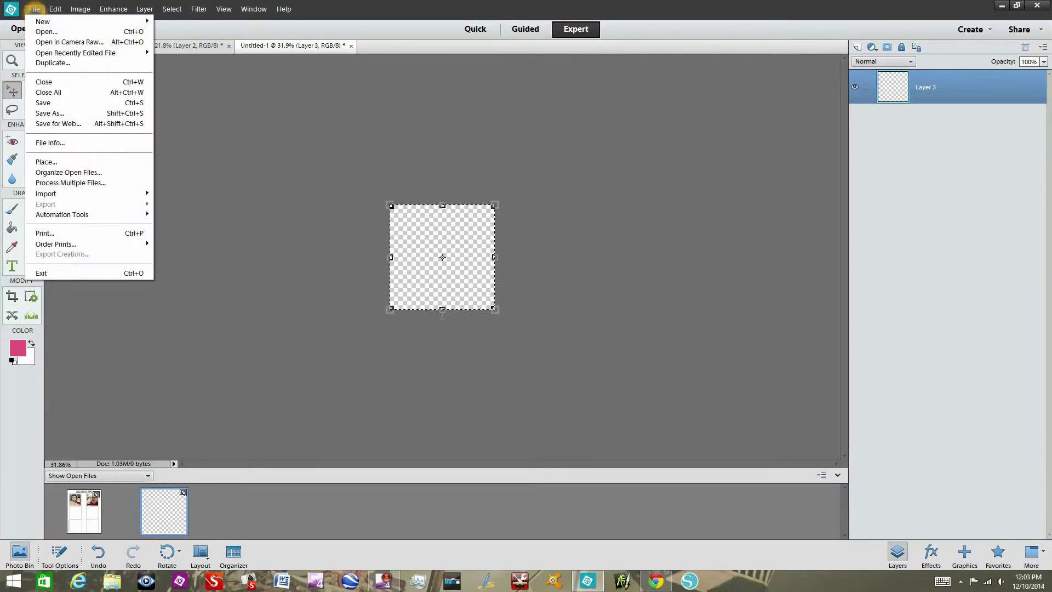
{"action": "left_click", "coordinate": [46, 31]}
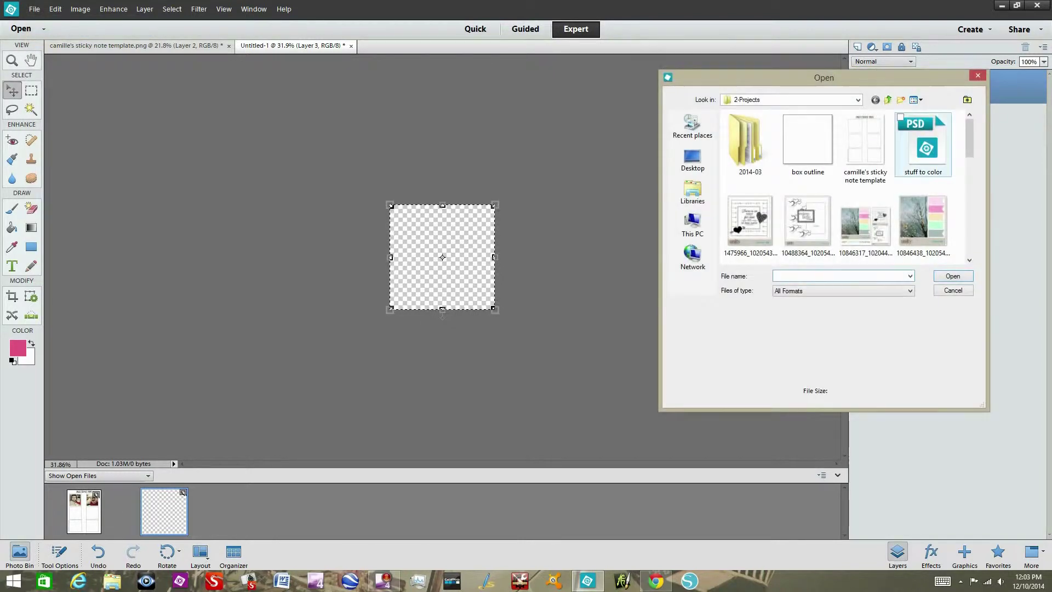
{"action": "scroll", "coordinate": [969, 142], "scroll_direction": "down", "scroll_amount": 1}
{"action": "left_click", "coordinate": [923, 164]}
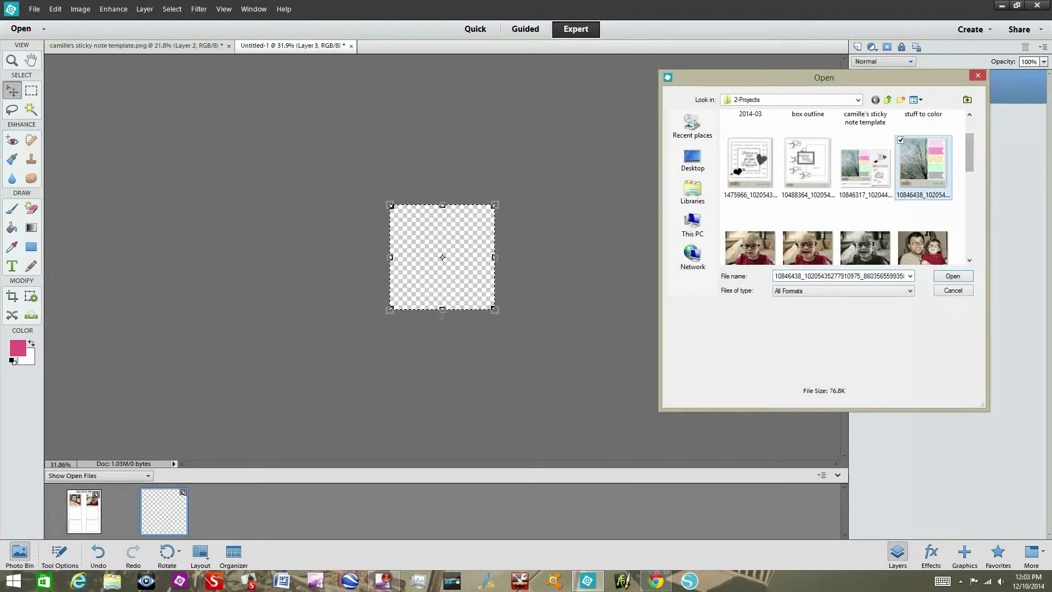
{"action": "left_click", "coordinate": [953, 275]}
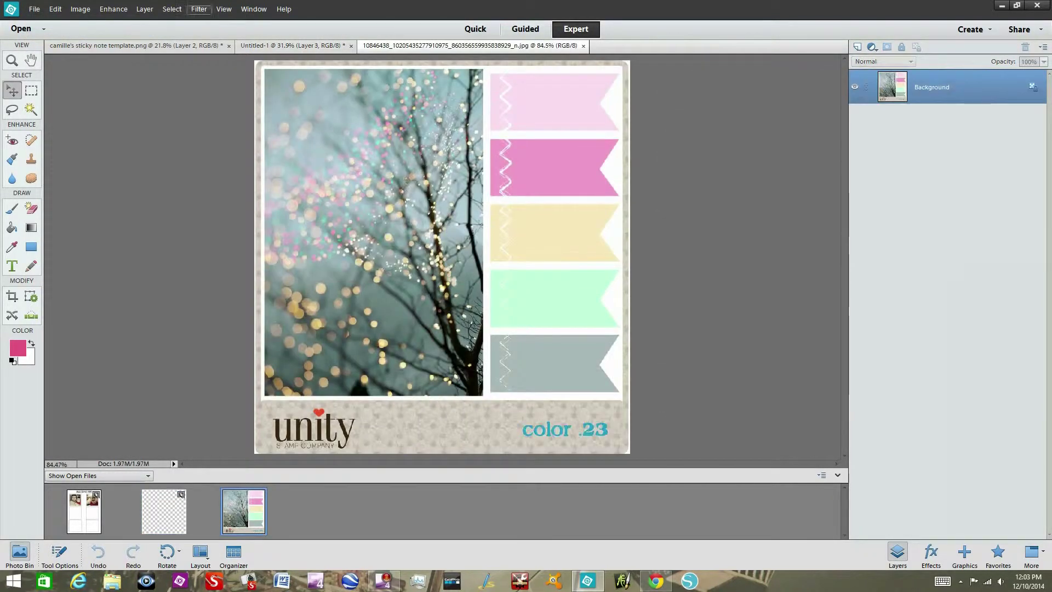
Copy the entire tree and colour-swatch image, and close its file.
{"action": "left_click", "coordinate": [171, 8]}
{"action": "left_click", "coordinate": [176, 22]}
{"action": "left_click", "coordinate": [54, 9]}
{"action": "left_click", "coordinate": [78, 71]}
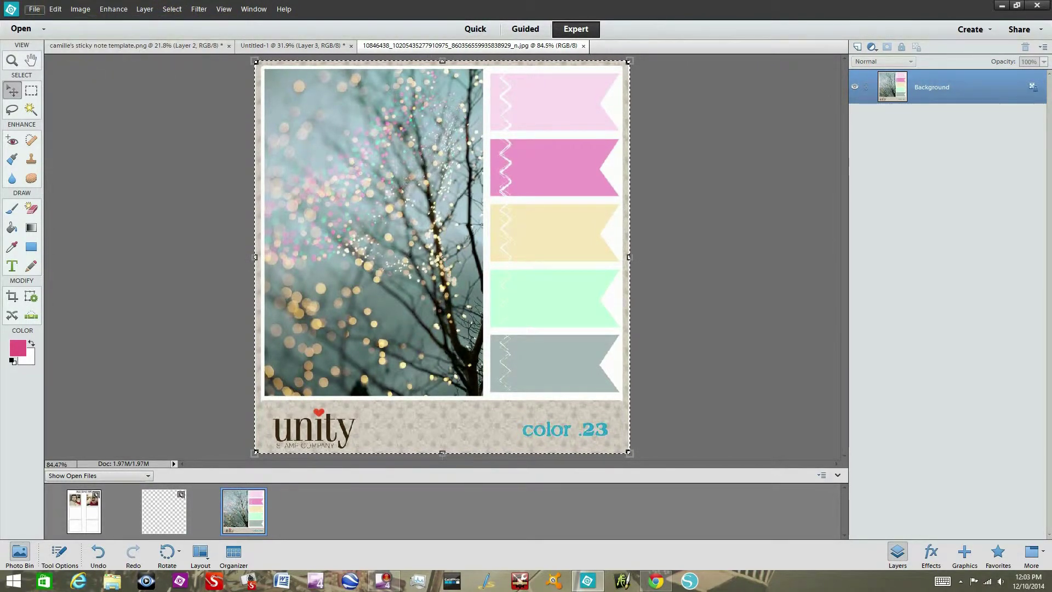
{"action": "left_click", "coordinate": [34, 9]}
{"action": "left_click", "coordinate": [52, 80]}
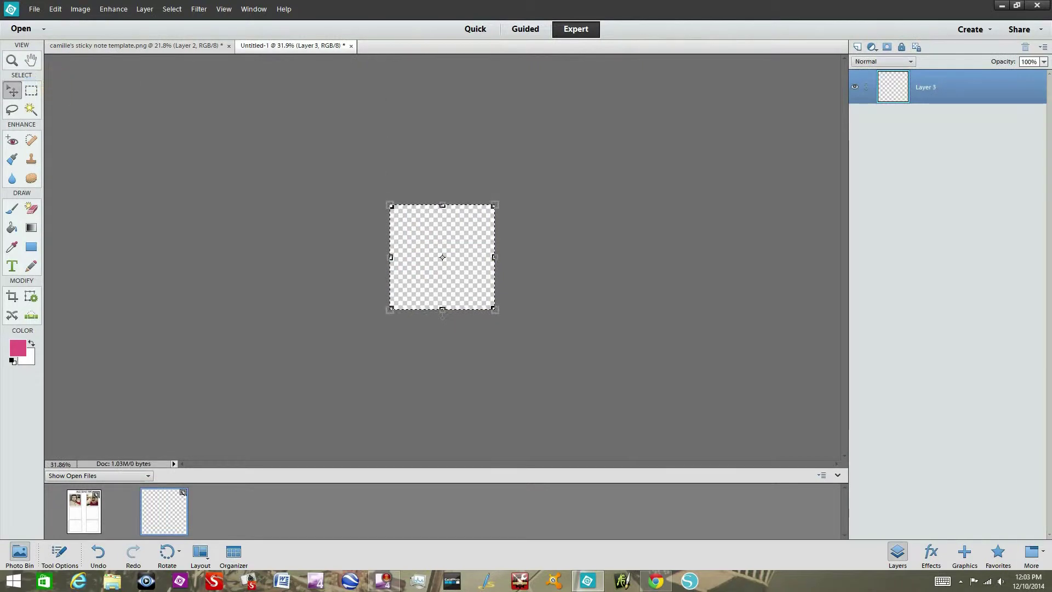
Paste the swatch image into the 2-inch document, scale it proportionally to about 67.92% so it fits the canvas, and apply the transformation.
{"action": "left_click", "coordinate": [55, 9]}
{"action": "left_click", "coordinate": [88, 92]}
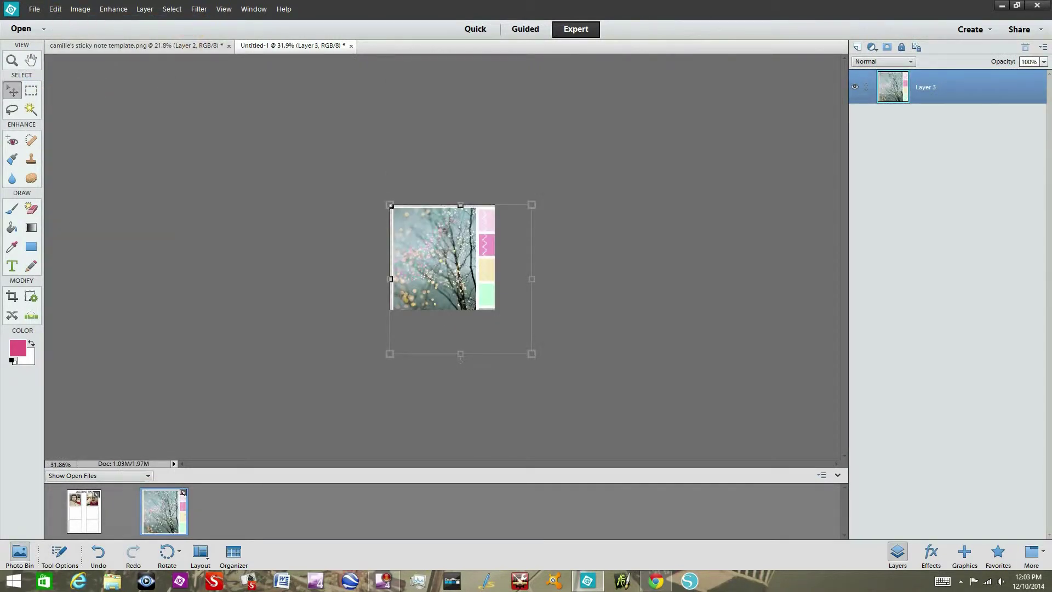
{"action": "left_click", "coordinate": [80, 8]}
{"action": "mouse_move", "coordinate": [93, 70]}
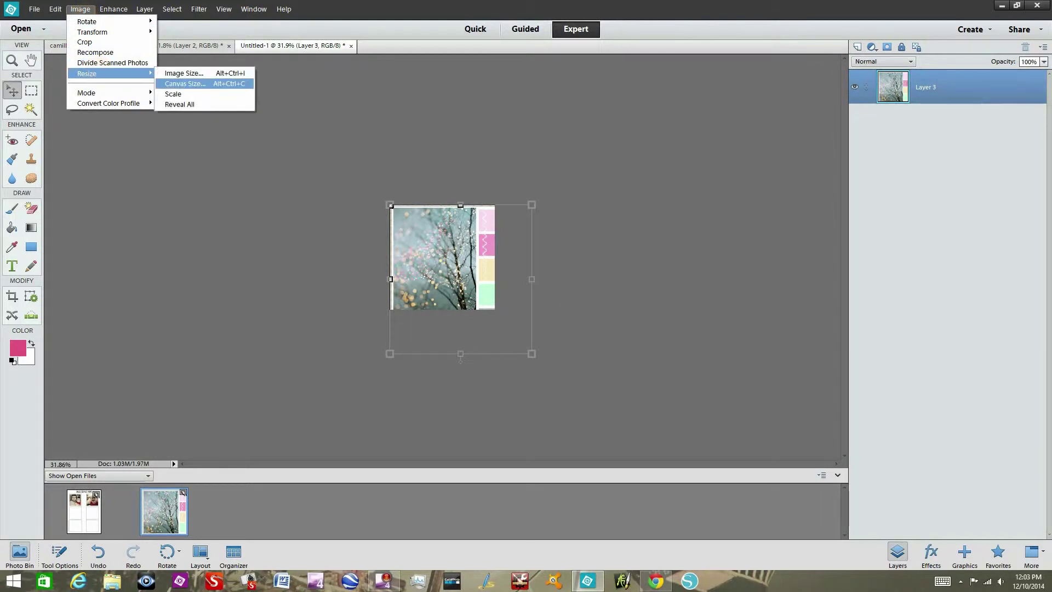
{"action": "left_click", "coordinate": [176, 95]}
{"action": "left_click_drag", "start_coordinate": [534, 356], "coordinate": [488, 308]}
{"action": "scroll", "coordinate": [437, 254], "scroll_direction": "up", "scroll_amount": 2}
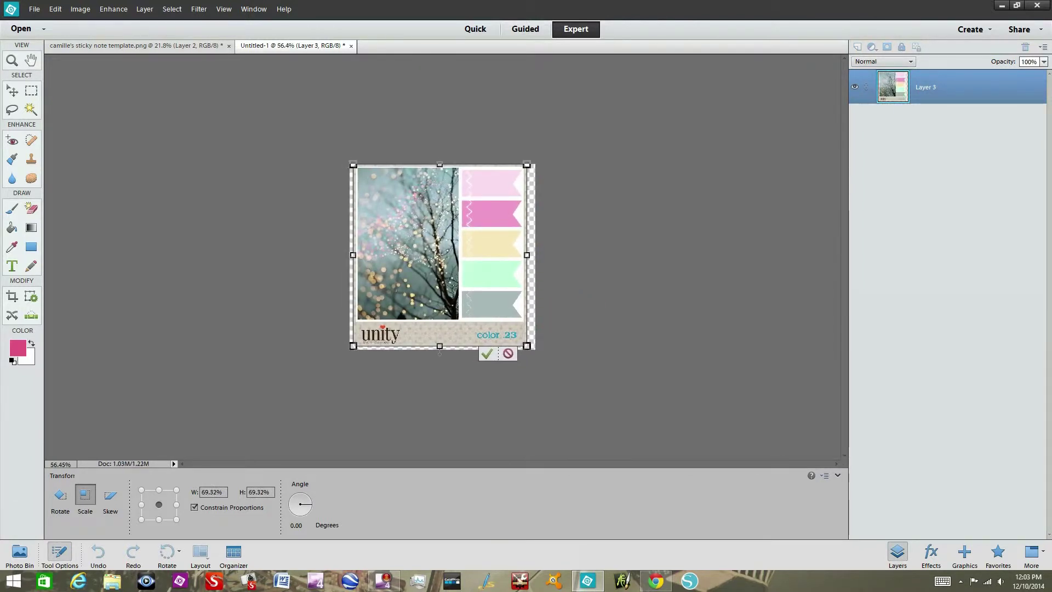
{"action": "left_click_drag", "start_coordinate": [526, 165], "coordinate": [528, 167]}
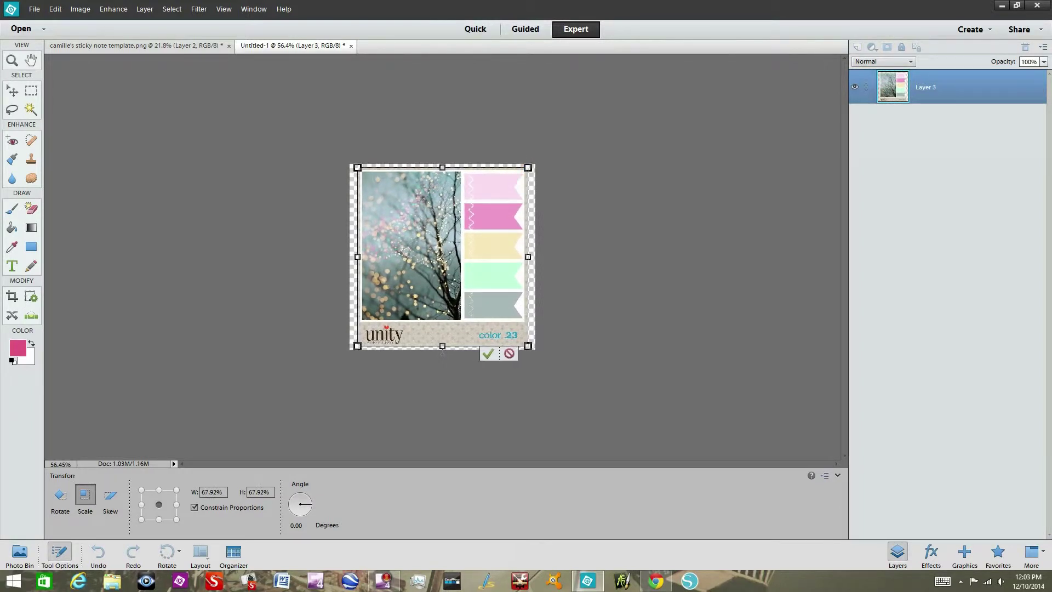
{"action": "left_click", "coordinate": [488, 353]}
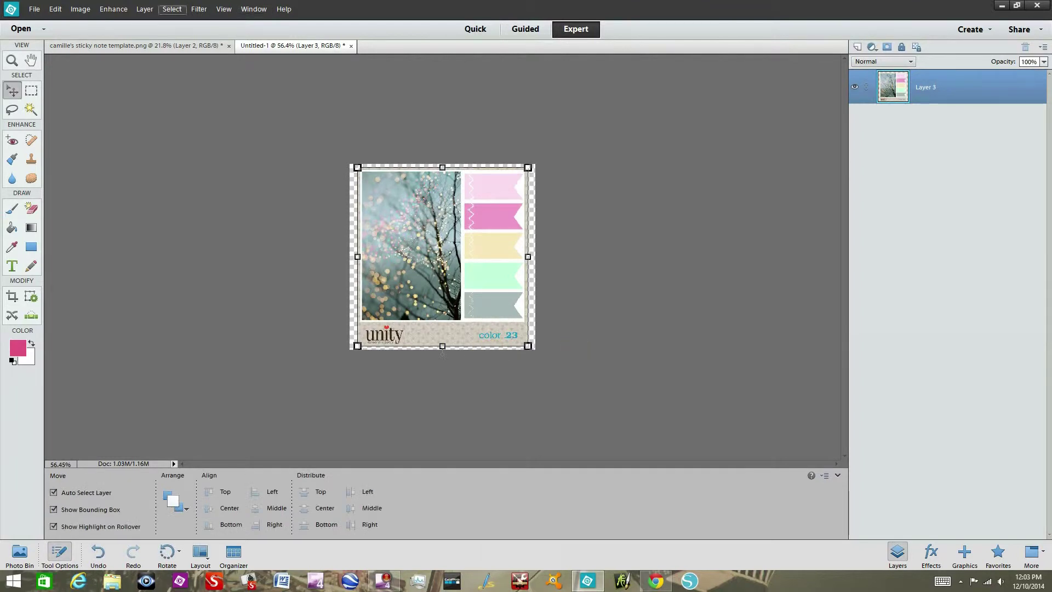
Select the full canvas of the 2-inch document and copy the resized swatch image.
{"action": "left_click", "coordinate": [172, 9]}
{"action": "left_click", "coordinate": [173, 21]}
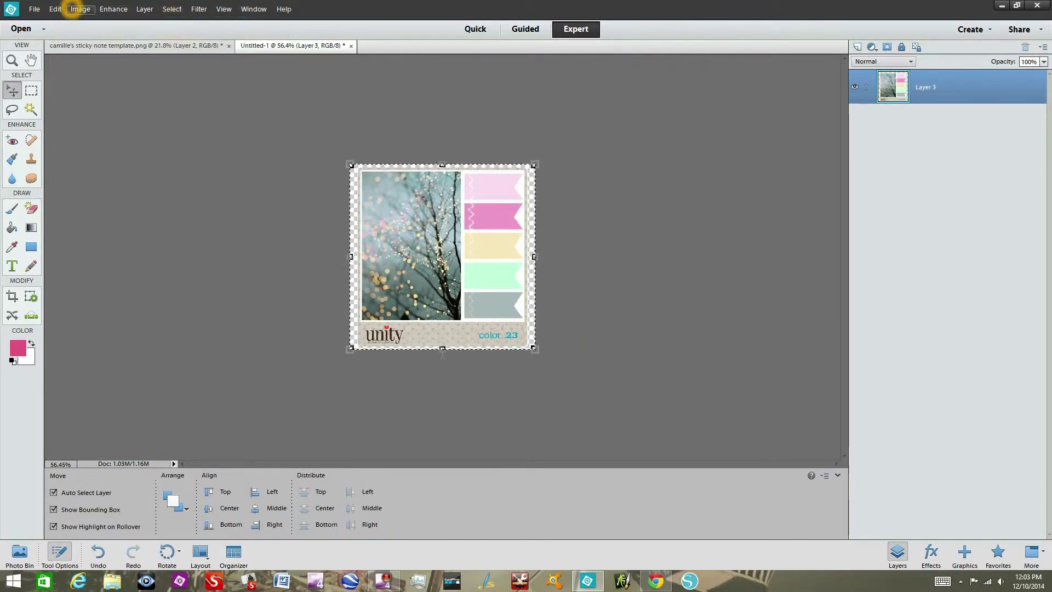
{"action": "left_click", "coordinate": [54, 9]}
{"action": "left_click", "coordinate": [71, 67]}
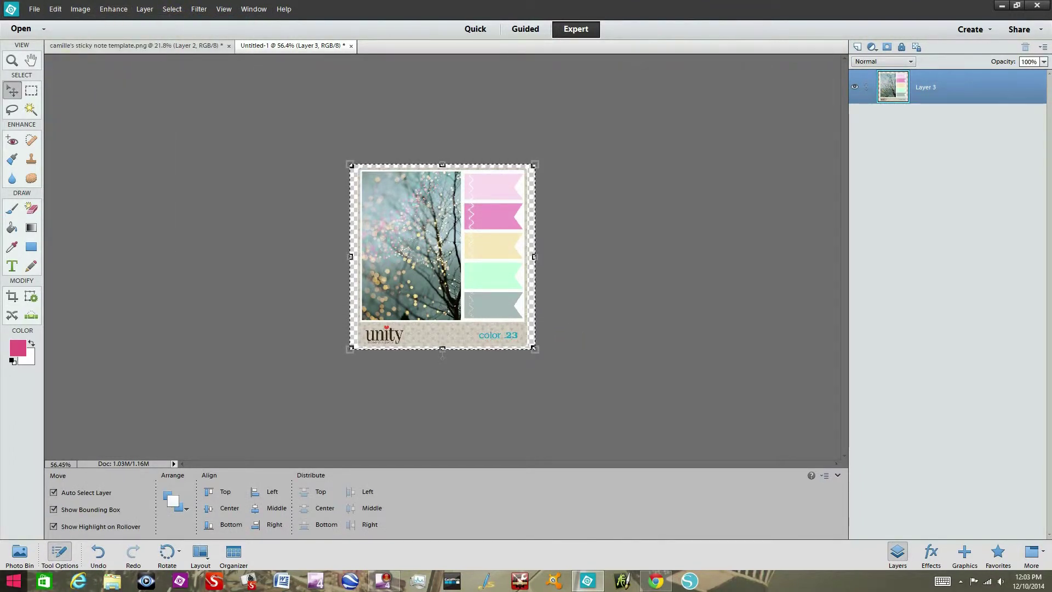
Switch to the sticky note template document and paste the copied swatch image into it.
{"action": "left_click", "coordinate": [19, 553]}
{"action": "left_click", "coordinate": [92, 513]}
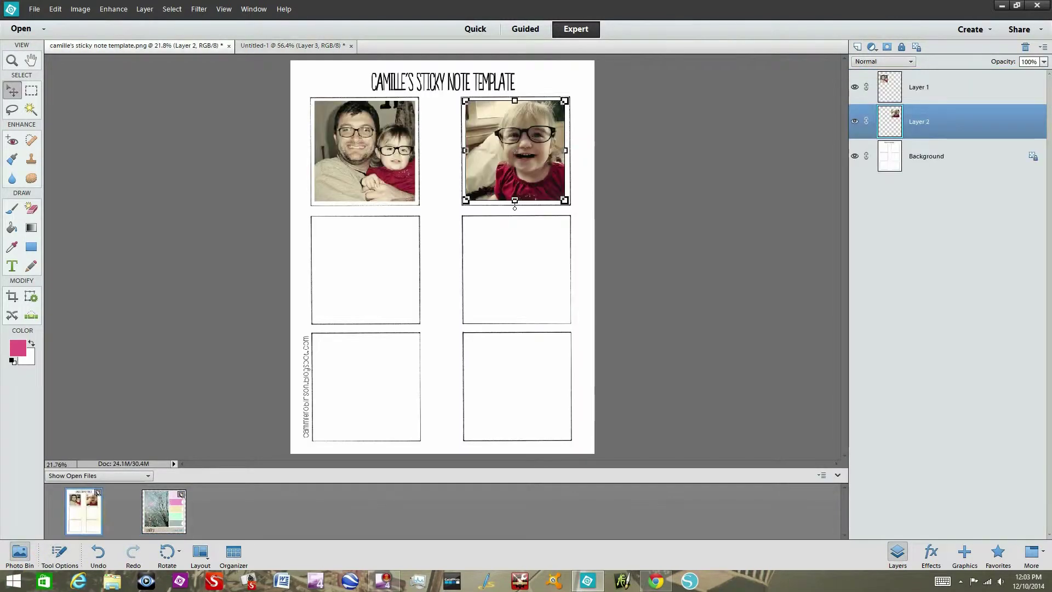
{"action": "left_click", "coordinate": [55, 10]}
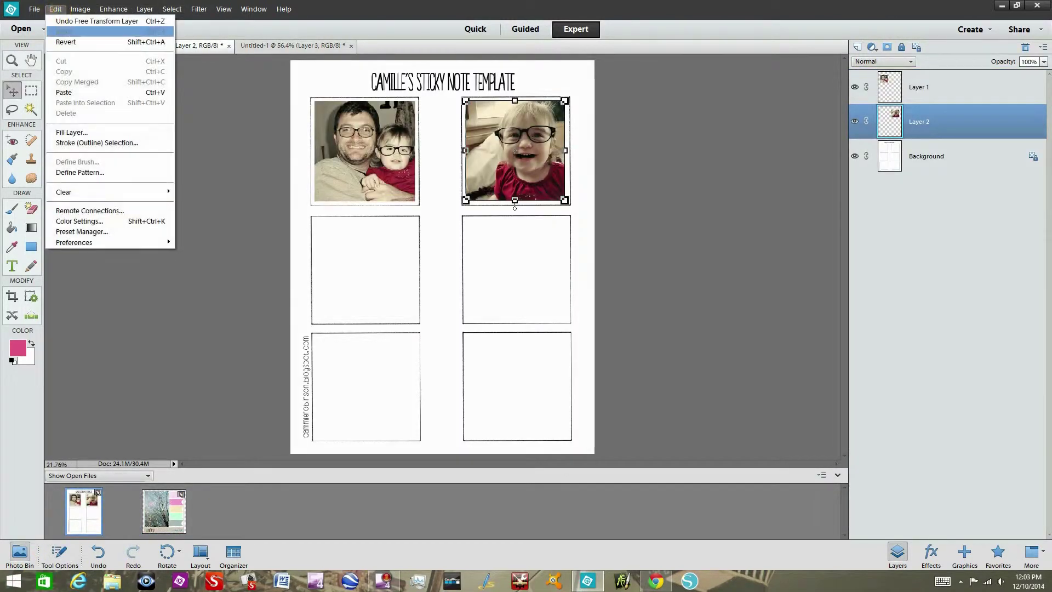
{"action": "left_click", "coordinate": [64, 92]}
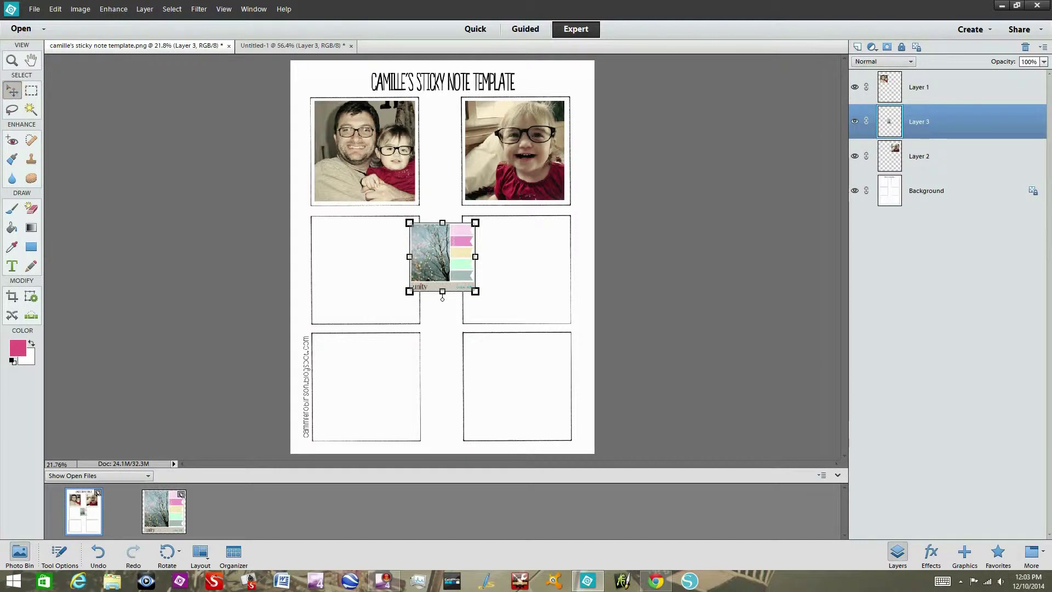
Move the swatch image into the first square of the template's second row, enlarge it proportionally to about 147.27%, and apply the transformation.
{"action": "left_click_drag", "start_coordinate": [455, 246], "coordinate": [361, 243]}
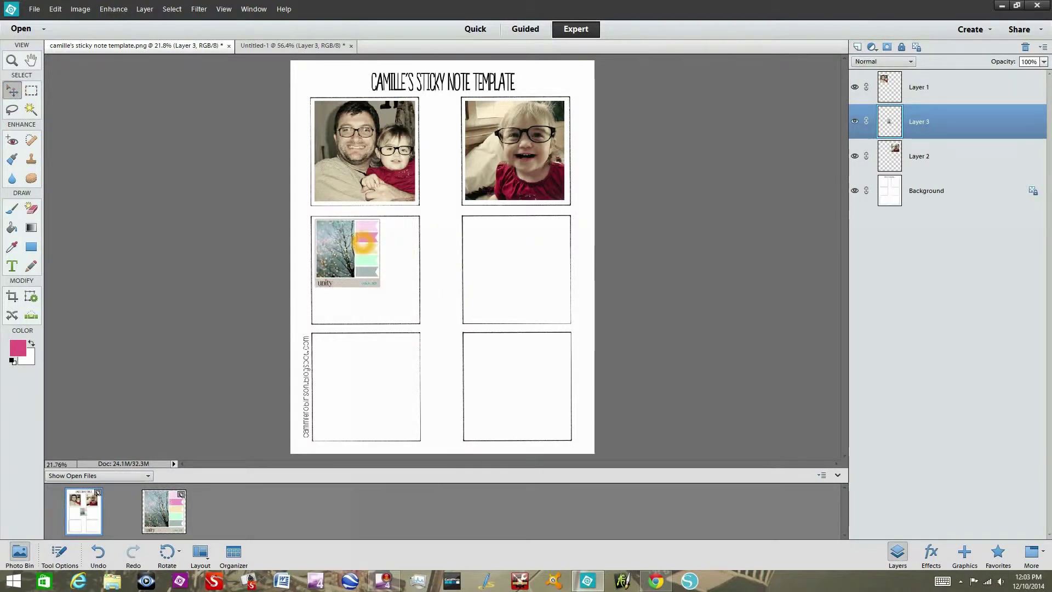
{"action": "left_click_drag", "start_coordinate": [380, 286], "coordinate": [413, 319]}
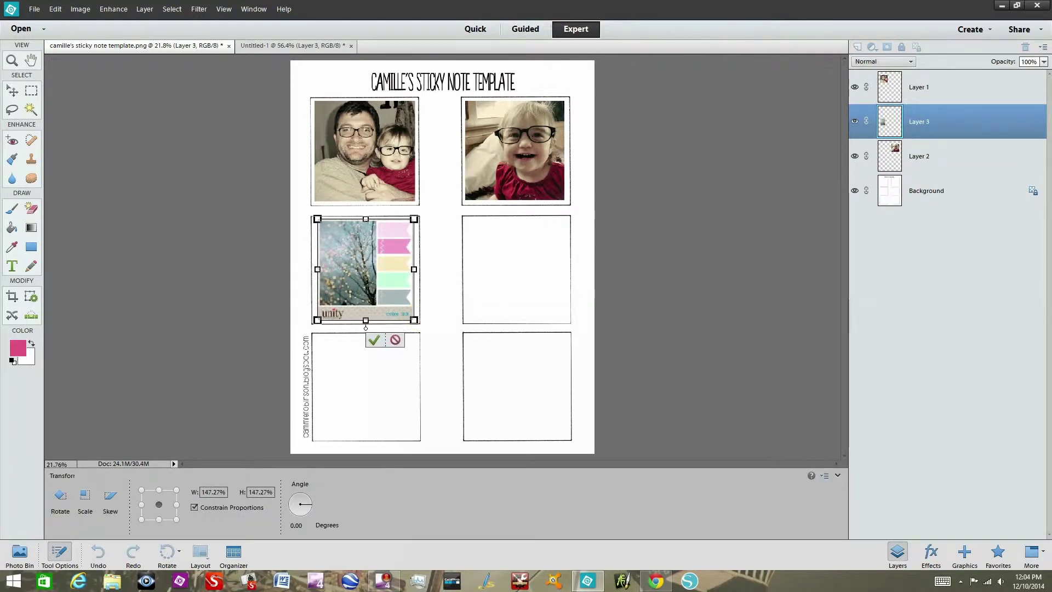
{"action": "left_click", "coordinate": [373, 339]}
{"action": "left_click", "coordinate": [730, 306]}
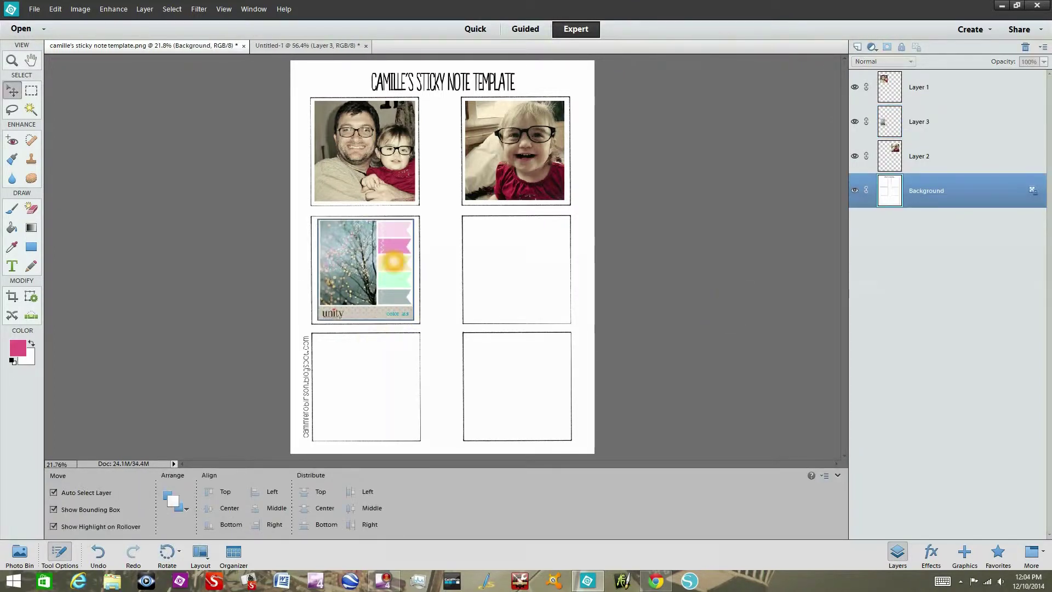
{"action": "left_click", "coordinate": [535, 234]}
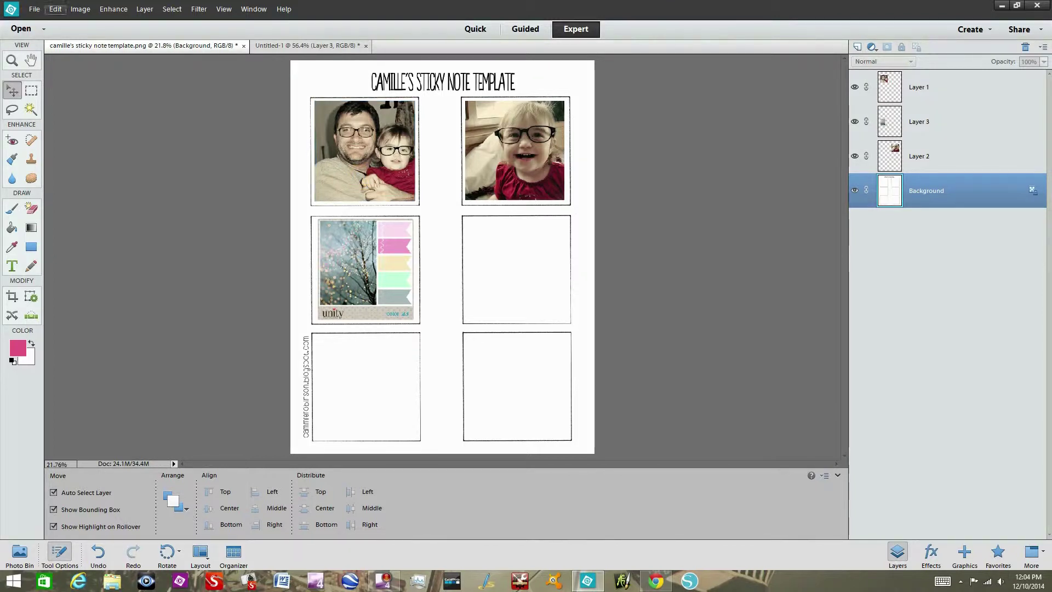
Display the thumbnails of the open files below the template.
{"action": "left_click", "coordinate": [19, 552]}
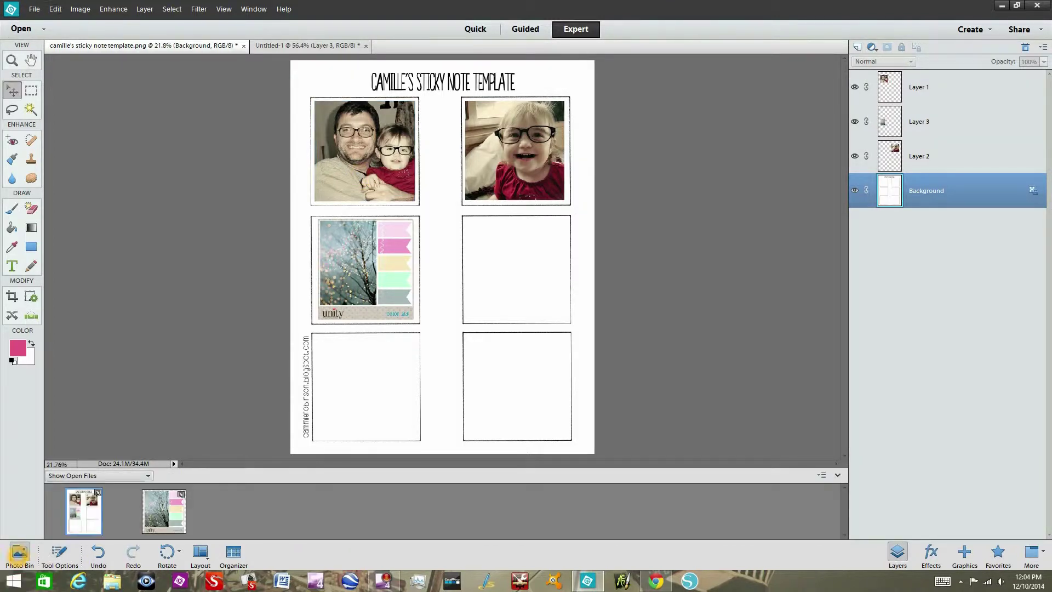
{"action": "left_click", "coordinate": [272, 483]}
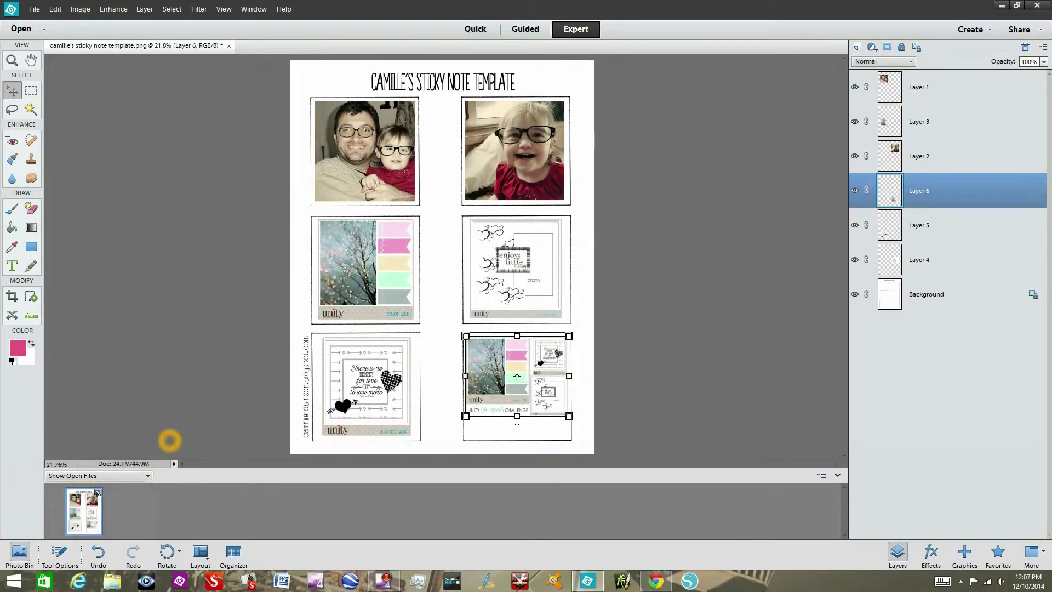
{"action": "left_click", "coordinate": [705, 301]}
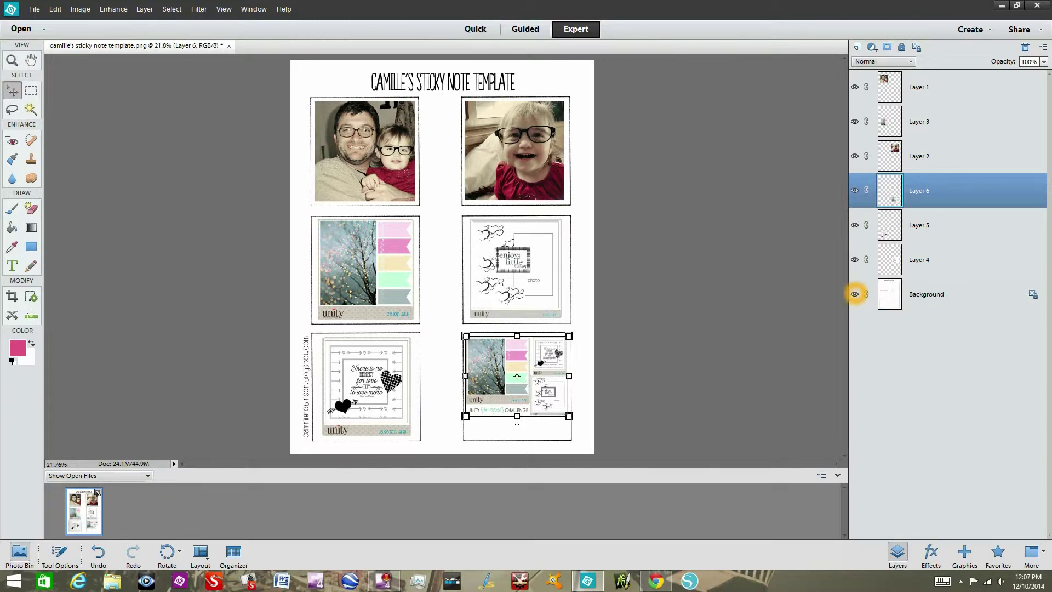
Hide the Background layer with the template outlines, leaving the six image layers visible.
{"action": "left_click", "coordinate": [854, 294]}
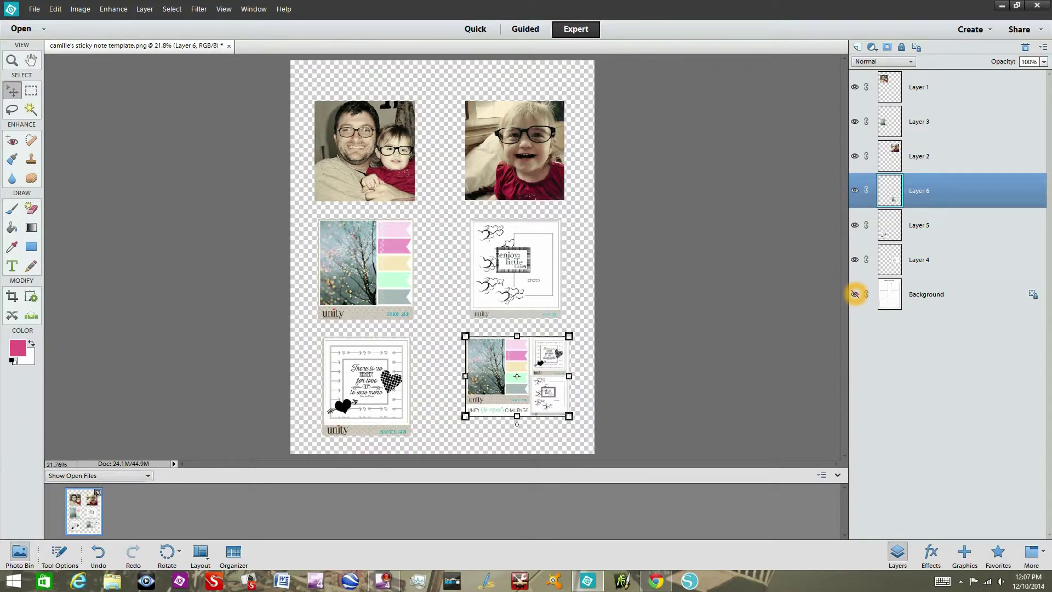
{"action": "left_click", "coordinate": [854, 294]}
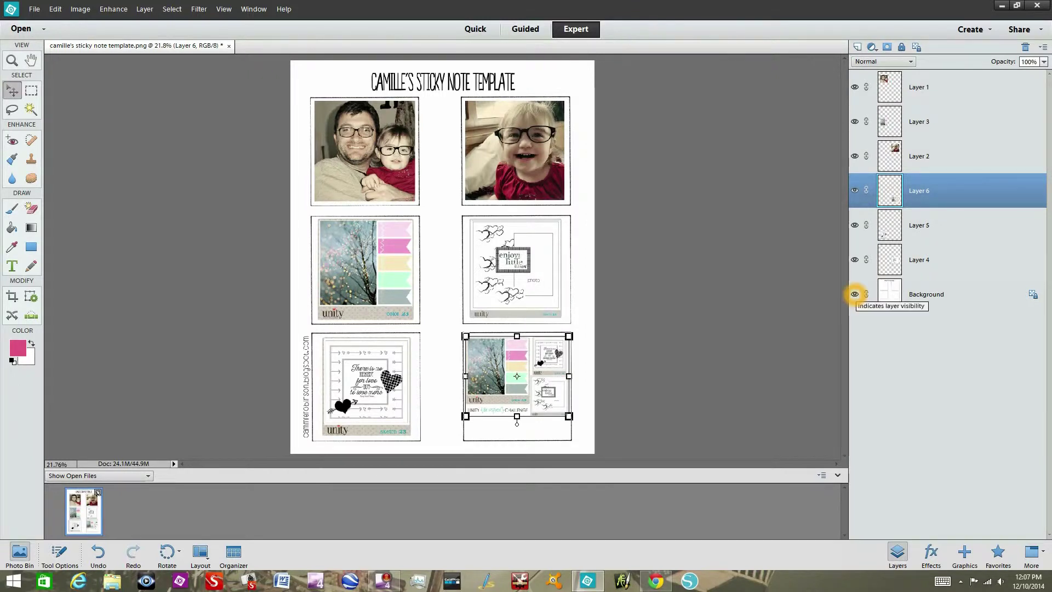
{"action": "left_click", "coordinate": [854, 295]}
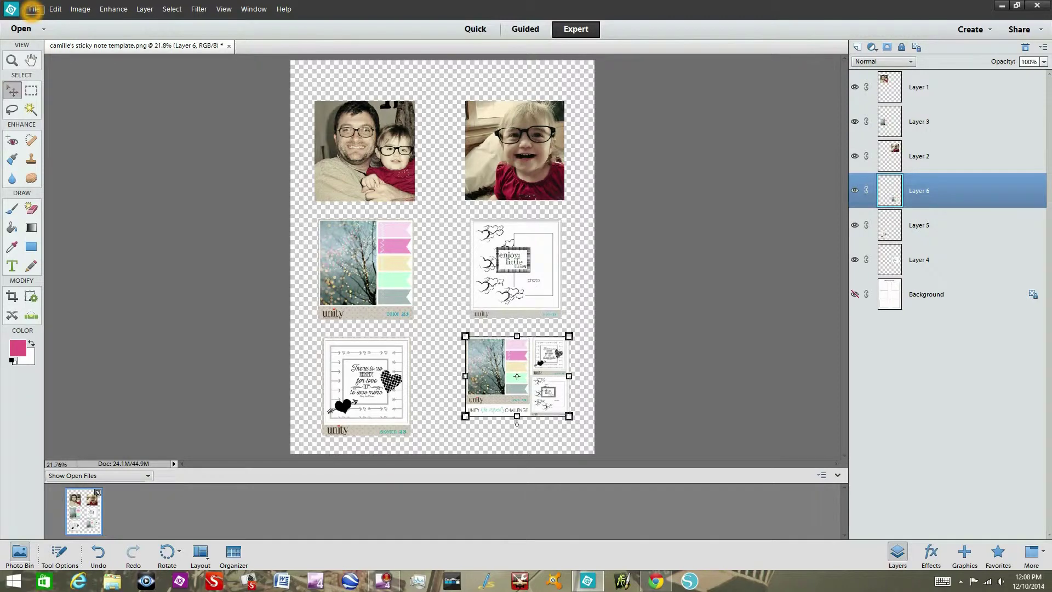
Start printing the page of images with the template outlines hidden.
{"action": "left_click", "coordinate": [34, 9]}
{"action": "left_click", "coordinate": [54, 232]}
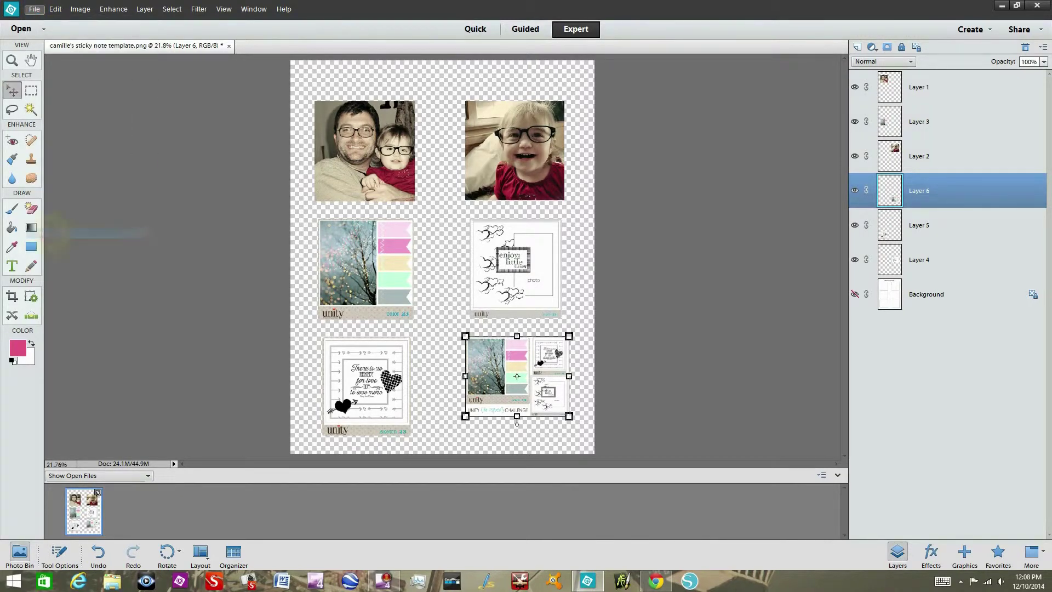